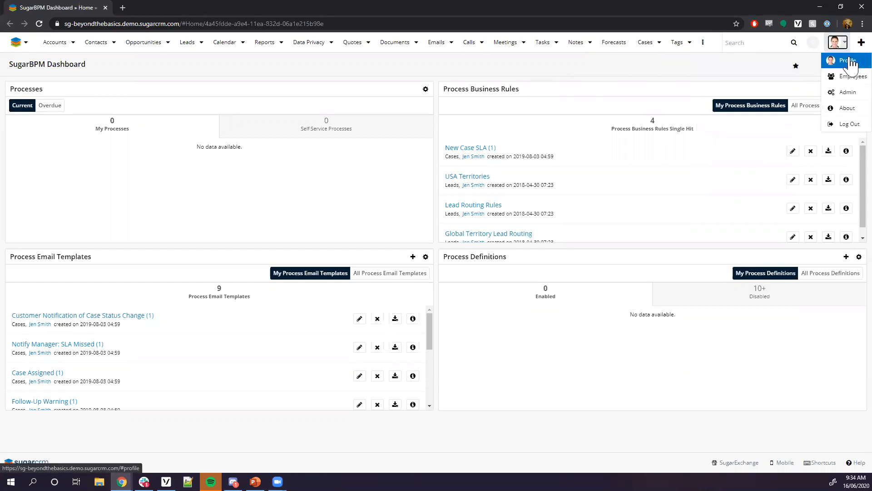
- Open the system-wide Locale settings in the Administration area
left_click(847, 93)
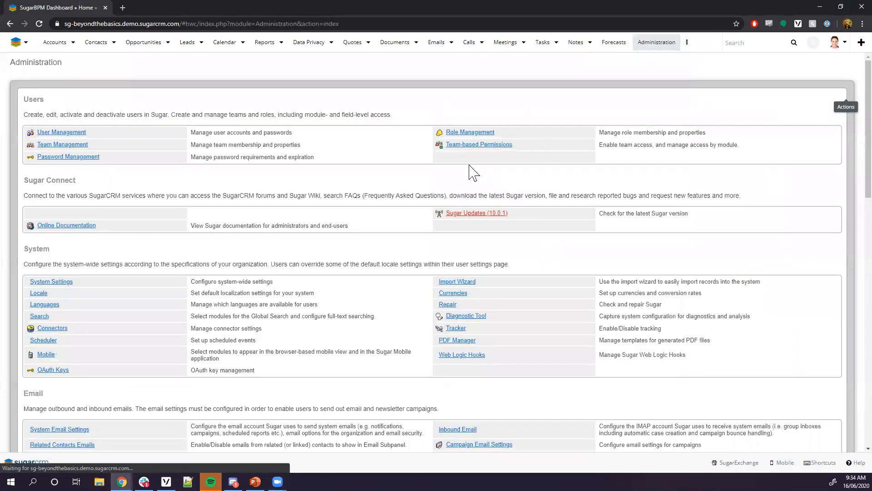
scroll(371, 204, "down", 1)
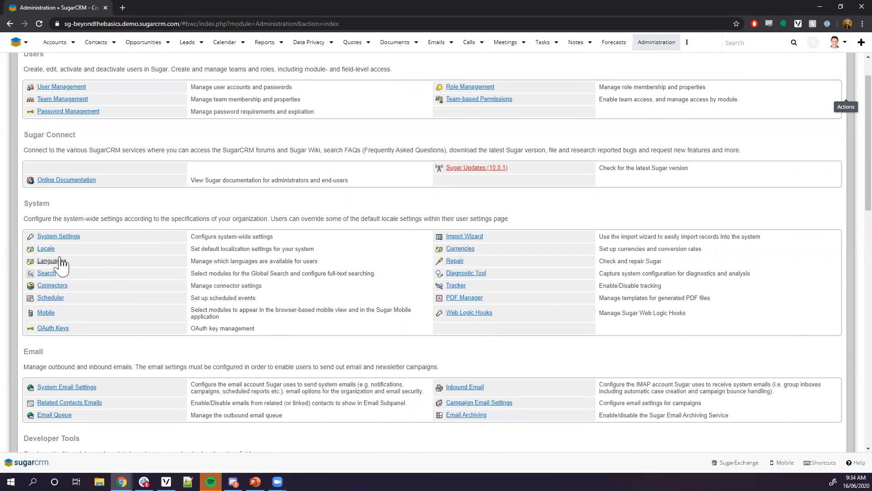
left_click(47, 250)
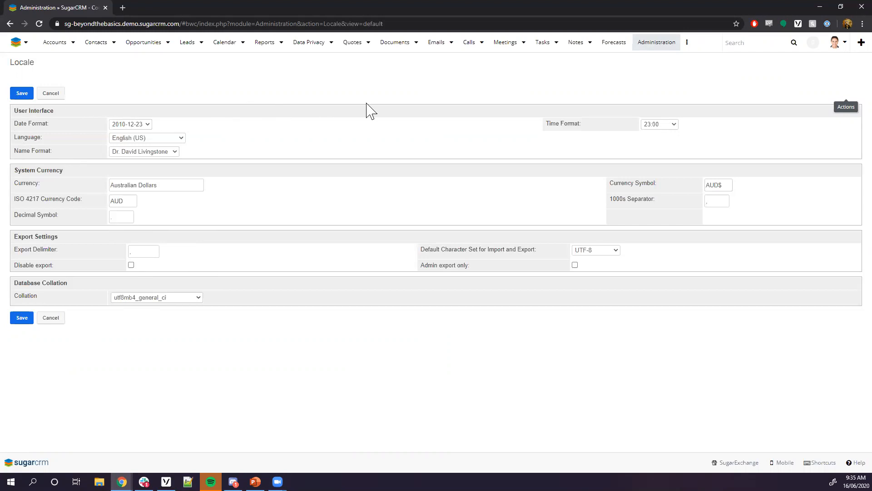
- Set the system date format to 23/12/2010, time format to 11:00pm and name format to Dr. David Livingstone, and save the locale
left_click(149, 125)
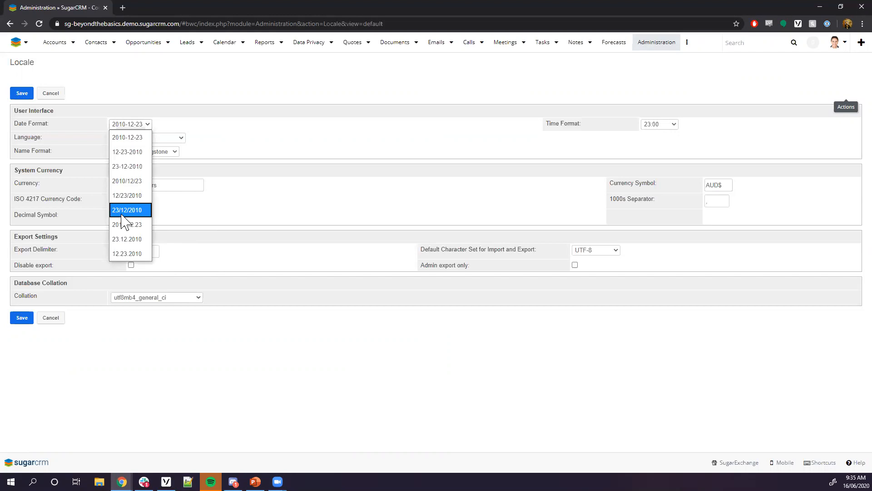
left_click(136, 210)
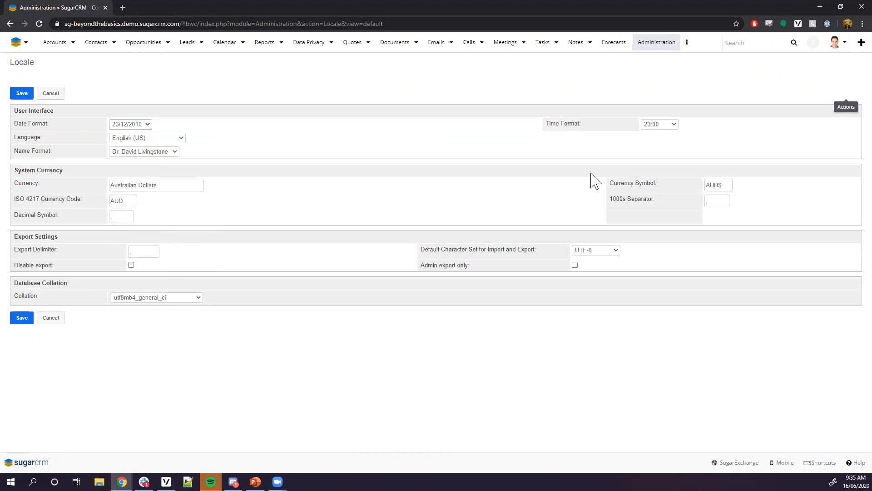
left_click(677, 125)
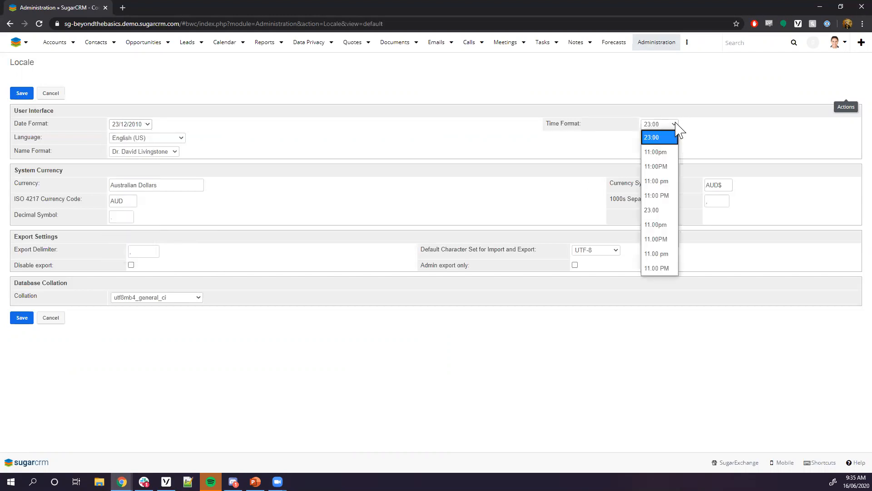
left_click(655, 152)
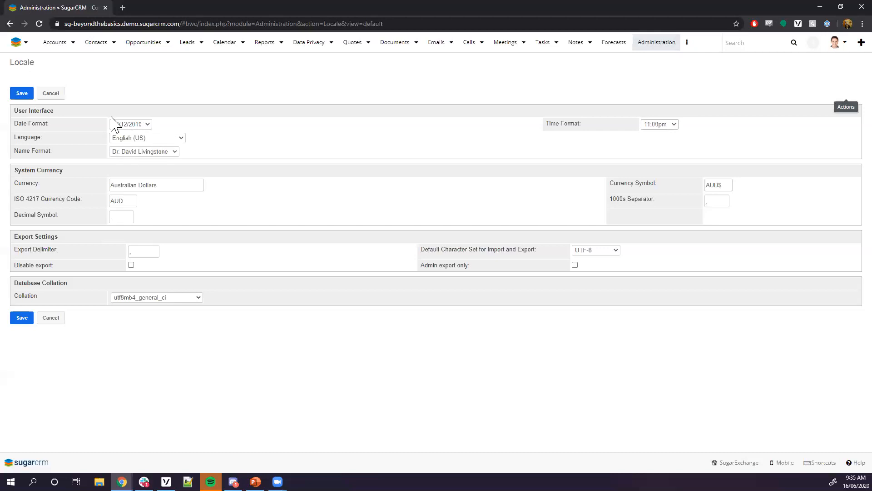
left_click(160, 152)
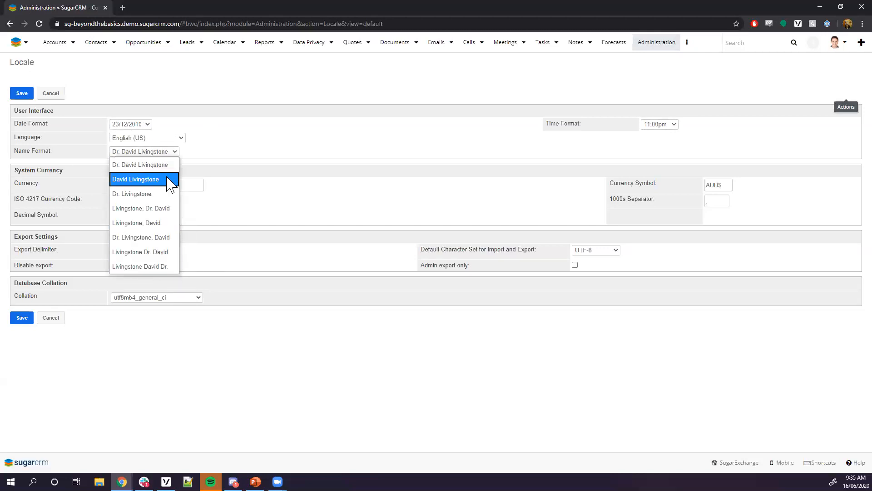
left_click(154, 165)
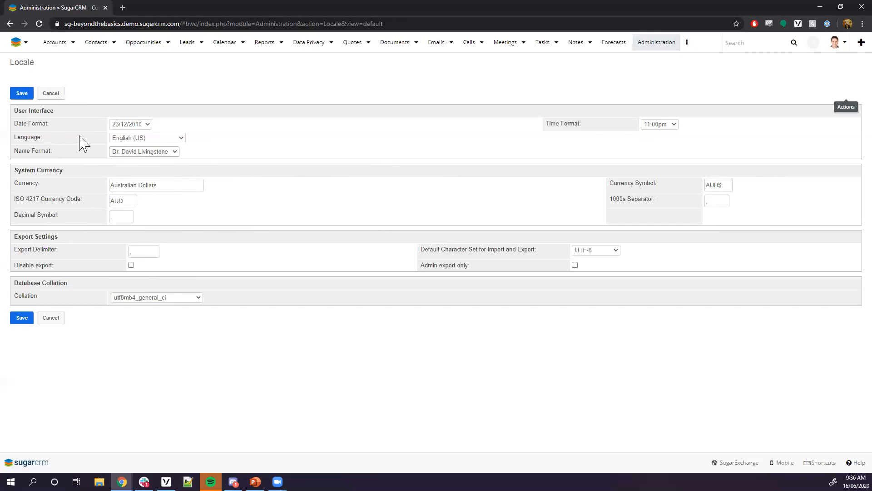
left_click(24, 318)
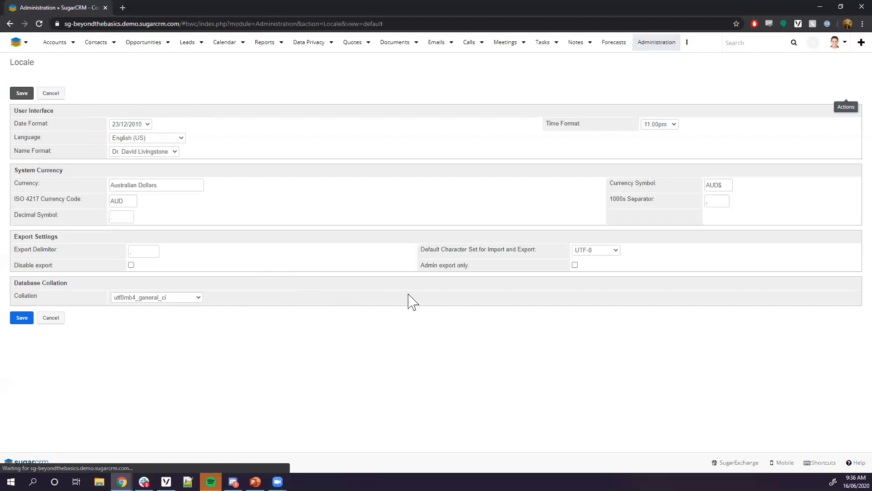
left_click(50, 93)
- Open the currencies list and try creating a new currency using the ISO 4217 codes AUD and JPY
scroll(187, 265, "down", 1)
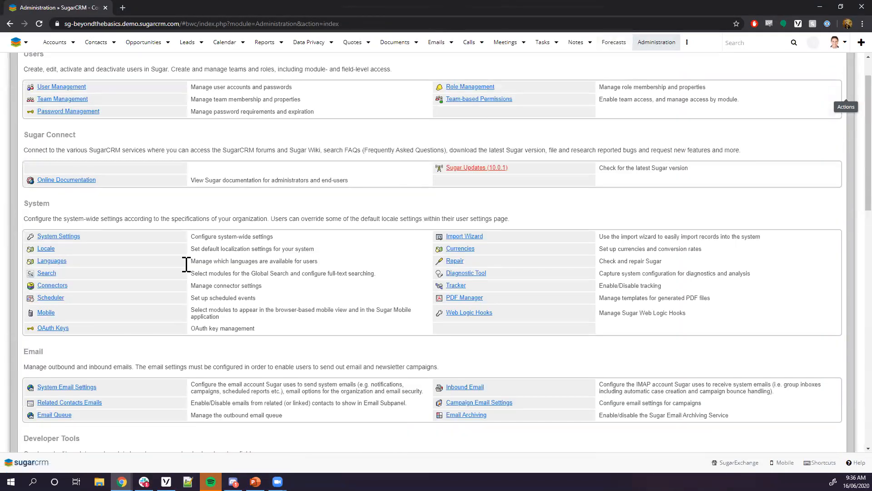
left_click(461, 253)
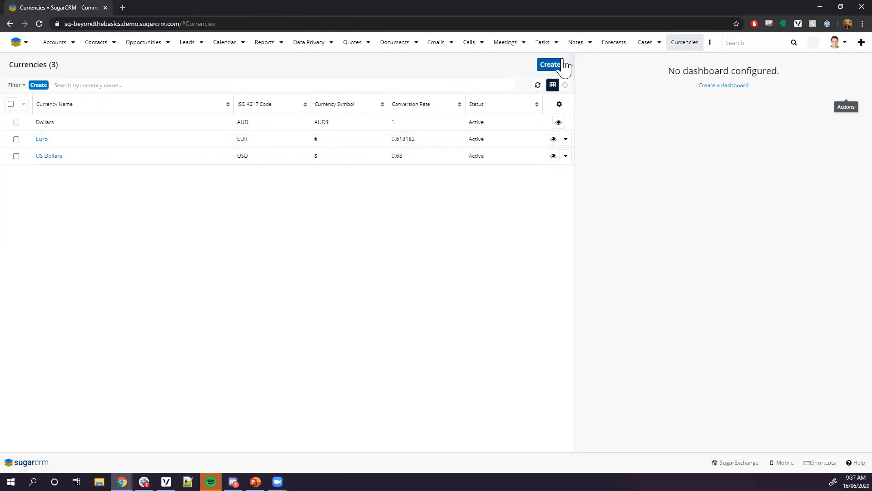
left_click(551, 65)
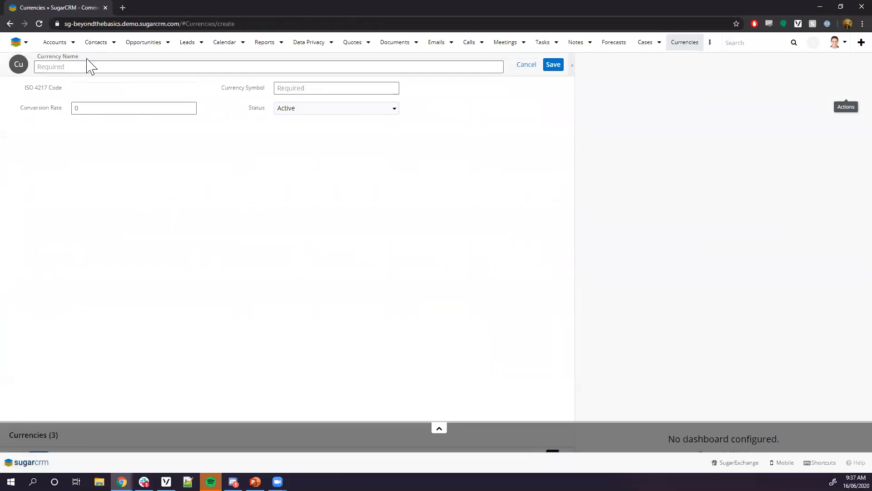
left_click(93, 88)
left_click(318, 86)
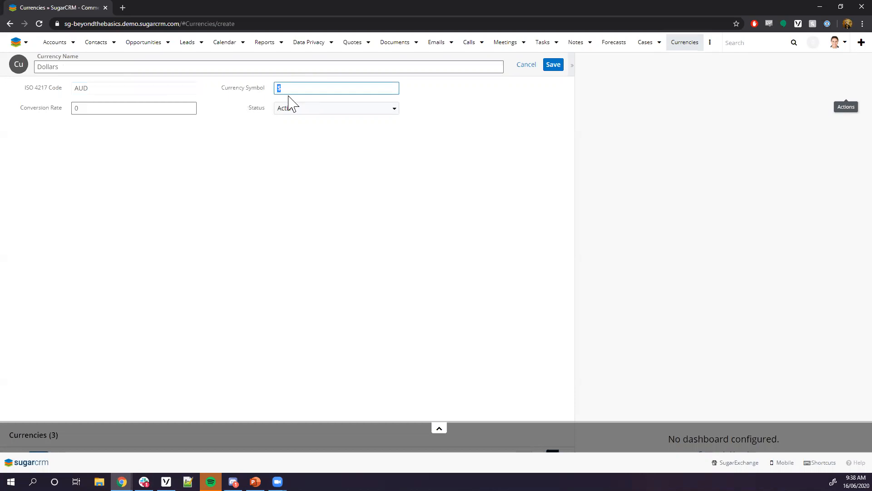
double_click(124, 88)
type("JPY")
key("Tab")
left_click(525, 65)
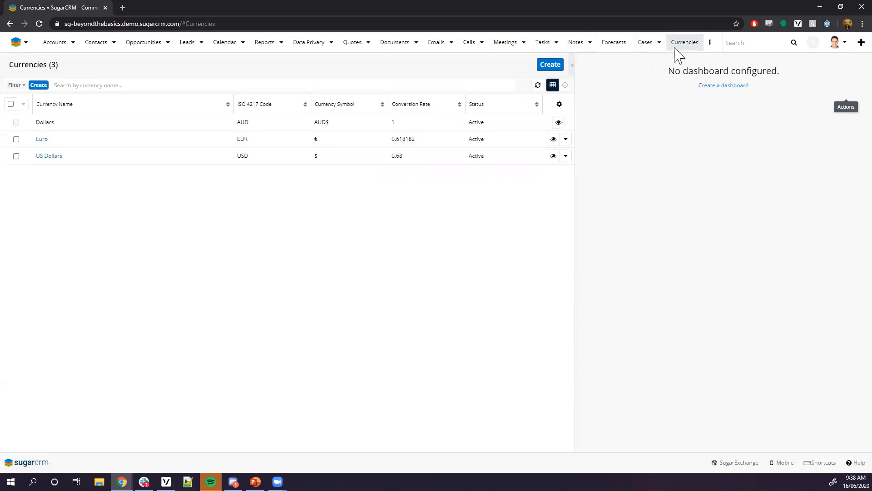
- Return to Administration and open the first user's record in User Management
left_click(692, 43)
left_click(835, 46)
left_click(833, 91)
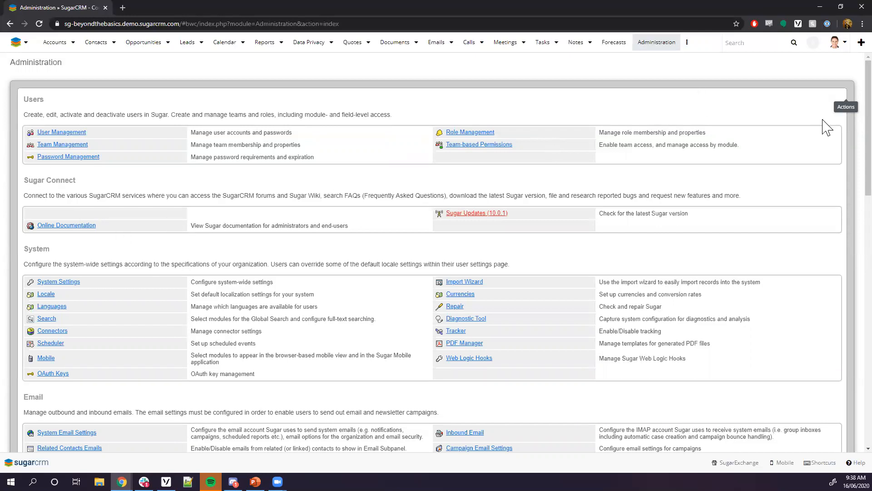
left_click(63, 131)
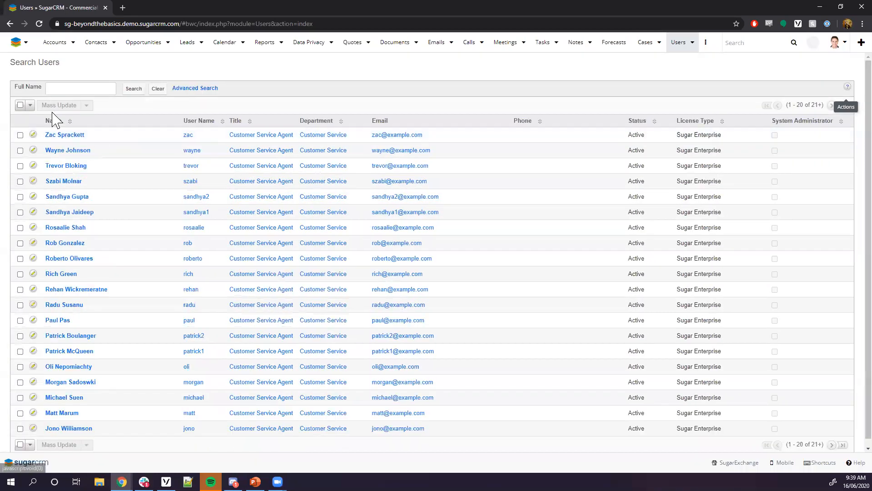
left_click(73, 135)
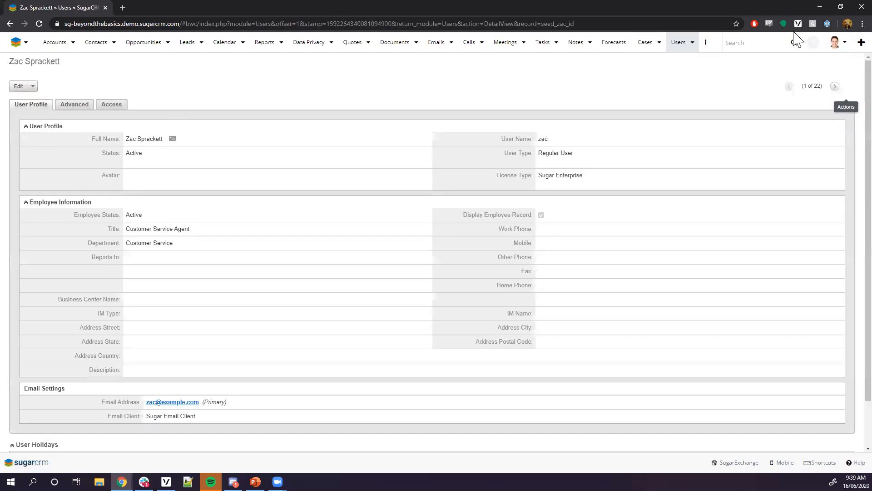
- Open your own user profile for editing and display its advanced preferences
left_click(844, 43)
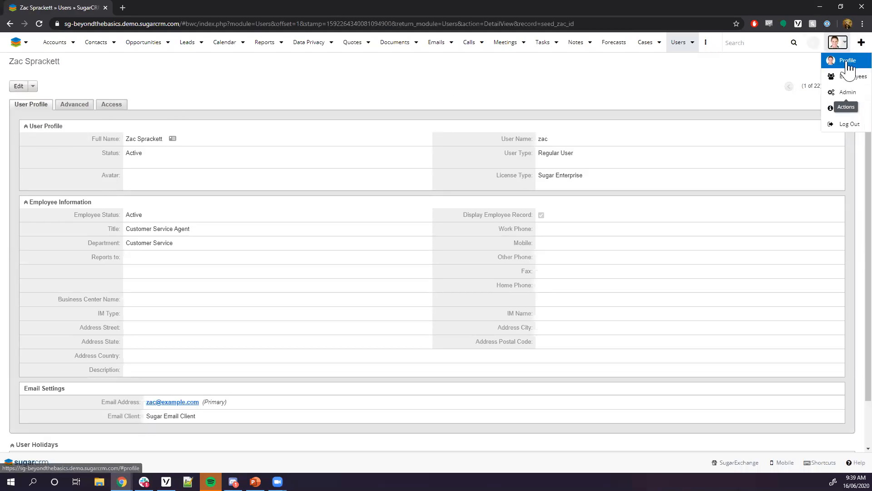
left_click(848, 61)
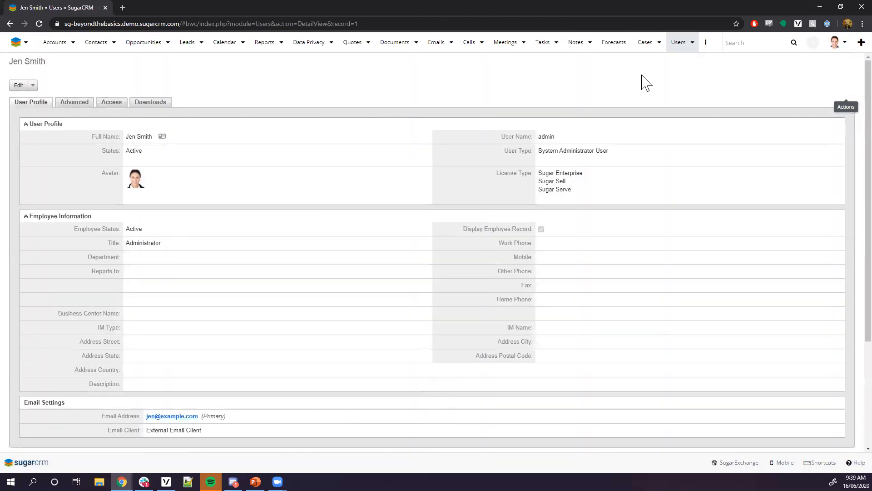
left_click(18, 85)
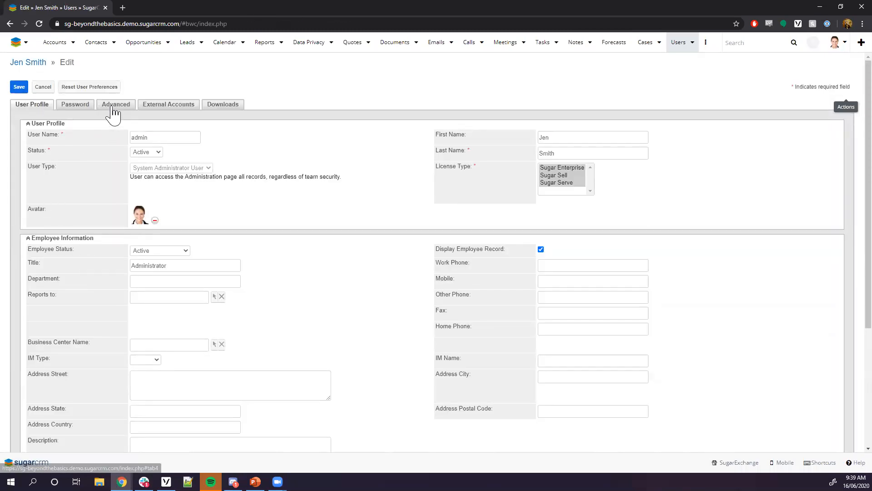
left_click(115, 114)
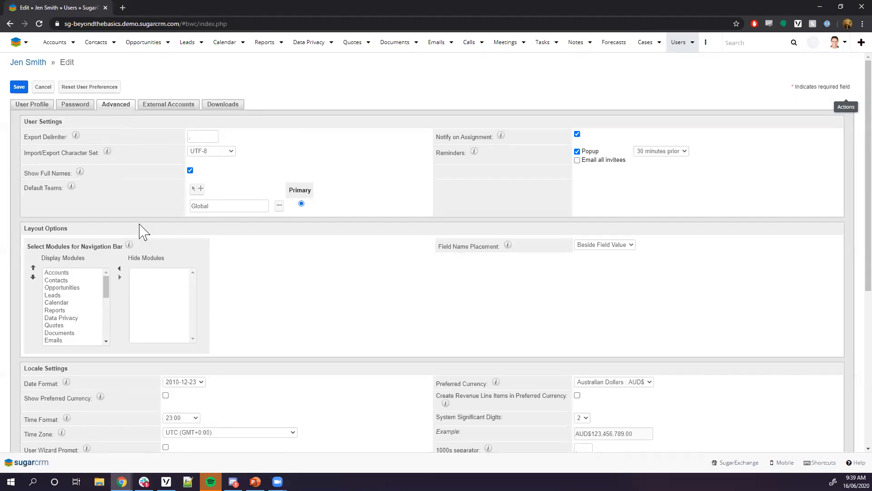
- Set the time zone in the profile's Locale Settings to Australia/Brisbane (GMT+10:00)
scroll(214, 220, "down", 2)
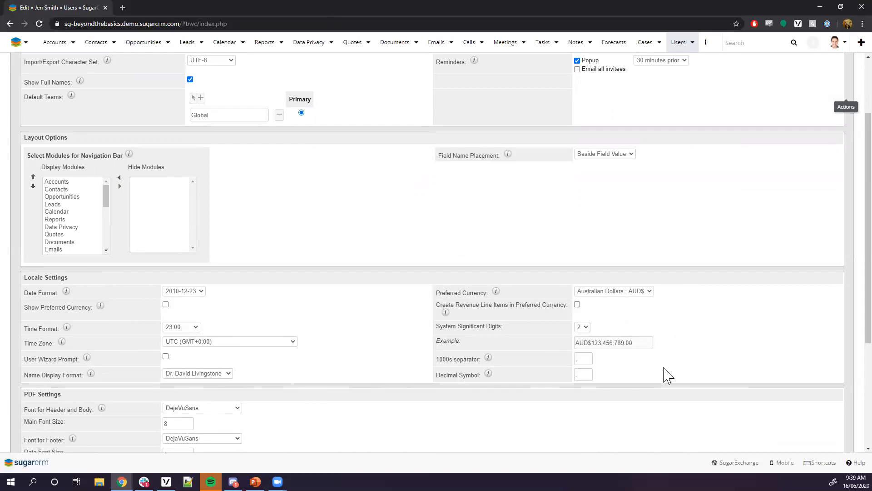
scroll(341, 329, "up", 2)
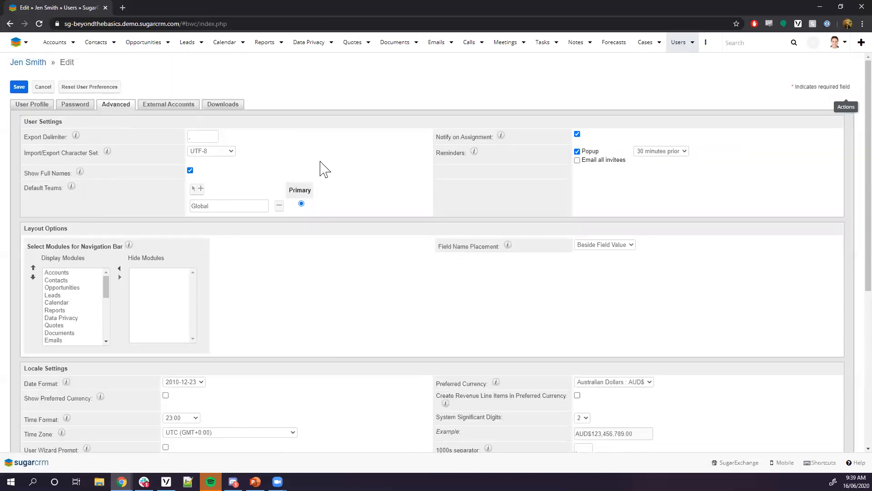
scroll(282, 259, "down", 3)
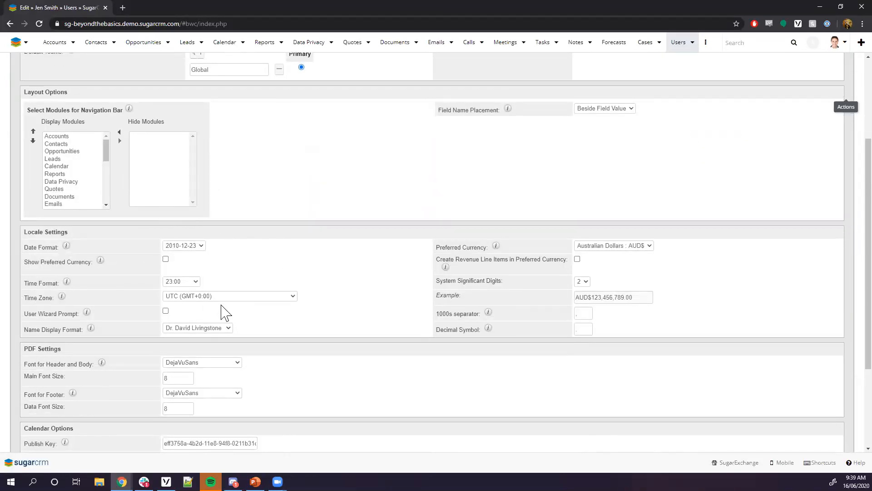
left_click(293, 296)
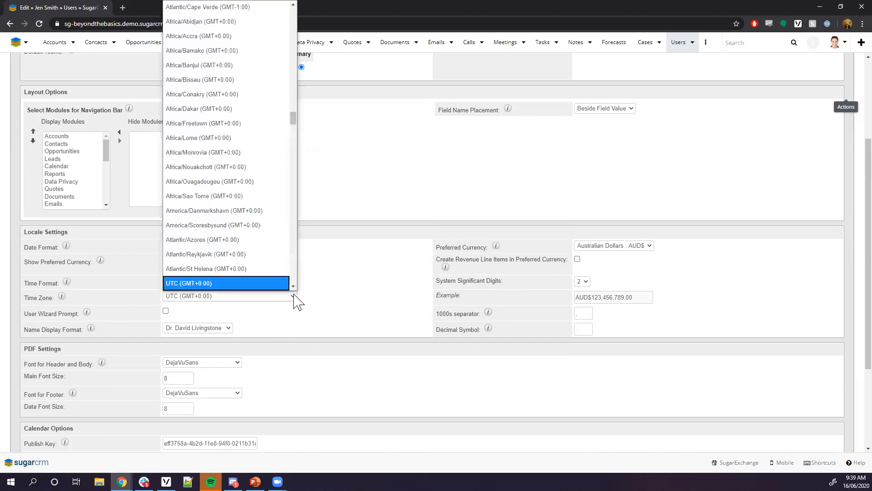
scroll(257, 218, "down", 15)
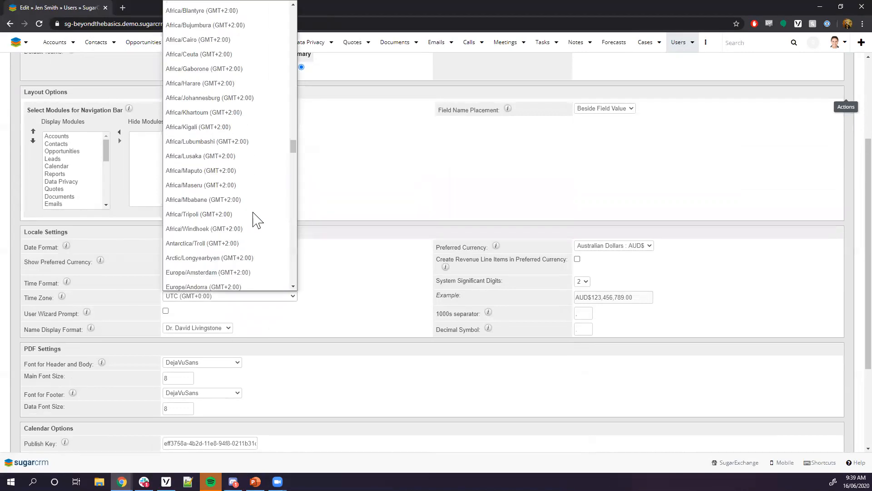
scroll(257, 218, "down", 6)
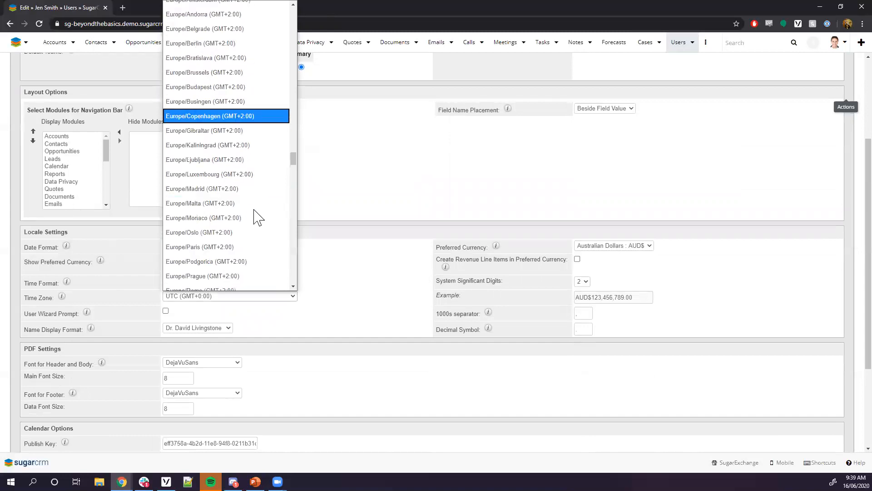
scroll(250, 213, "down", 4)
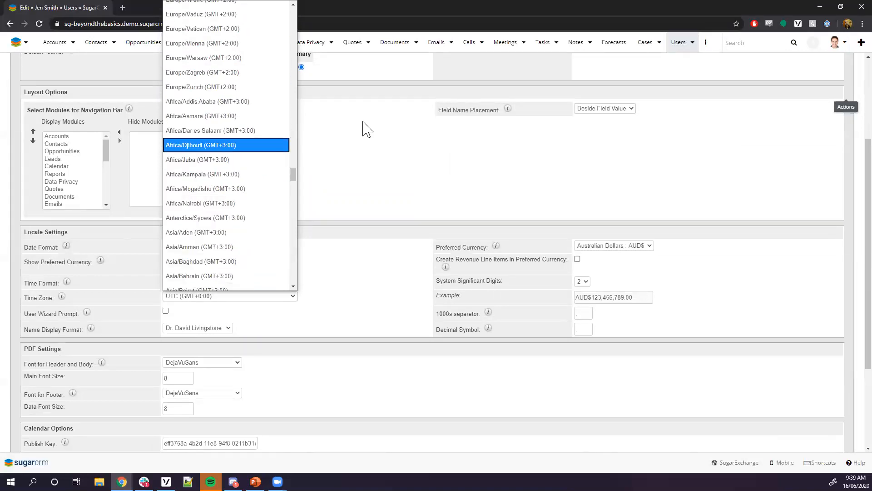
scroll(273, 163, "down", 2)
scroll(274, 163, "down", 6)
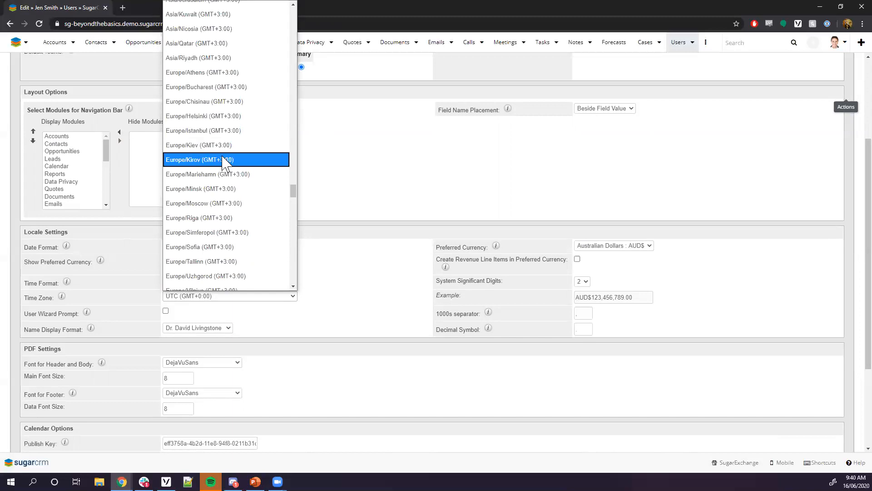
scroll(253, 173, "down", 10)
scroll(253, 211, "down", 15)
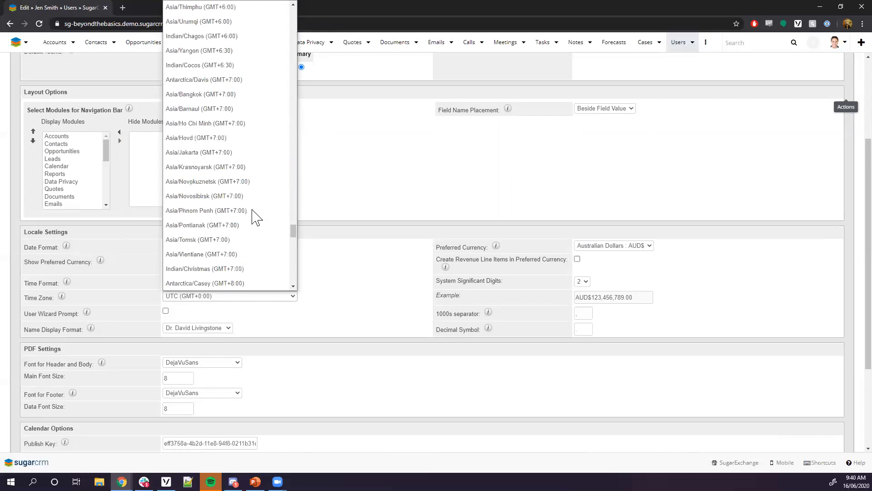
scroll(253, 217, "down", 2)
scroll(253, 217, "down", 4)
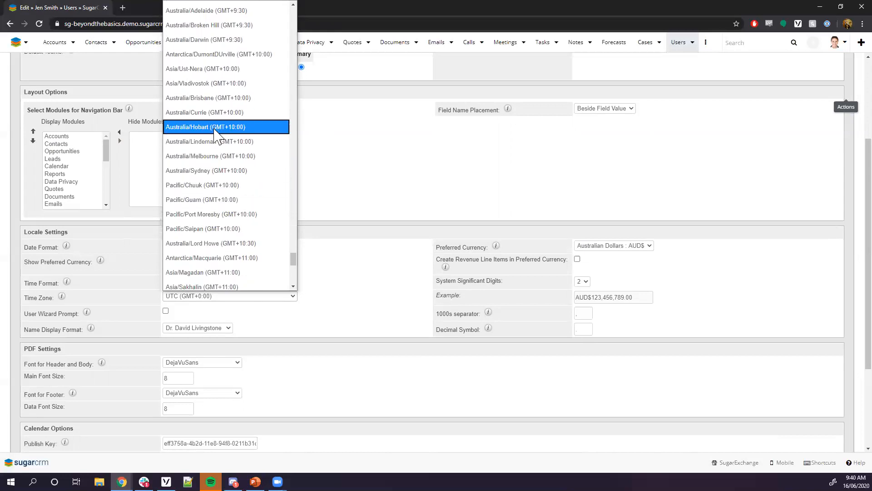
left_click(230, 98)
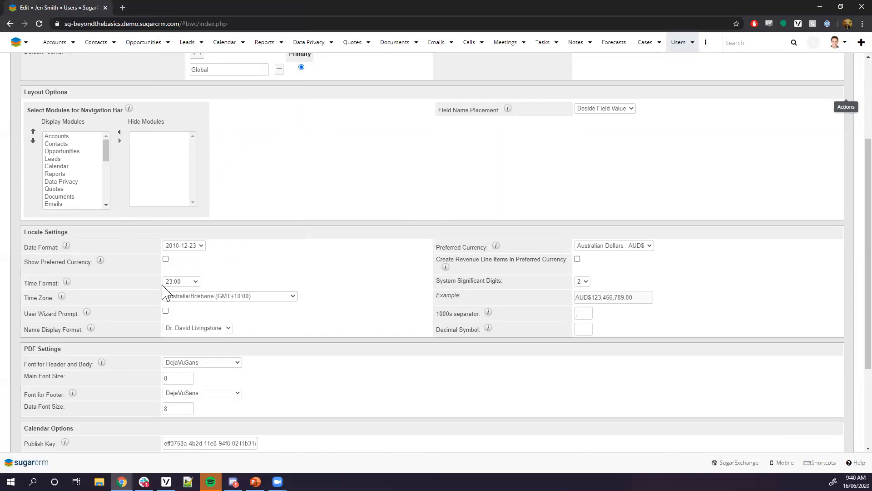
- Set the profile's time format to 11:00pm and its date format to 23/12/2010
left_click(181, 281)
left_click(181, 301)
left_click(200, 247)
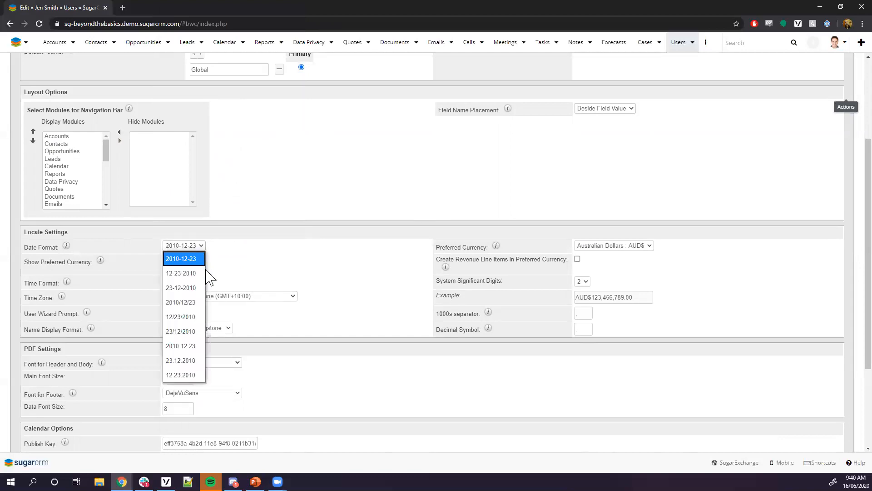
left_click(180, 328)
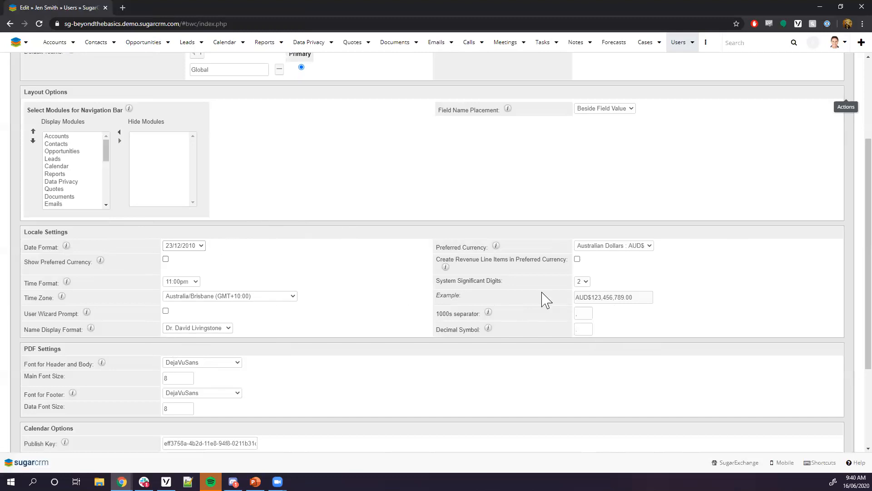
- Examine the Preferred Currency choices in the profile's Locale Settings
left_click(641, 252)
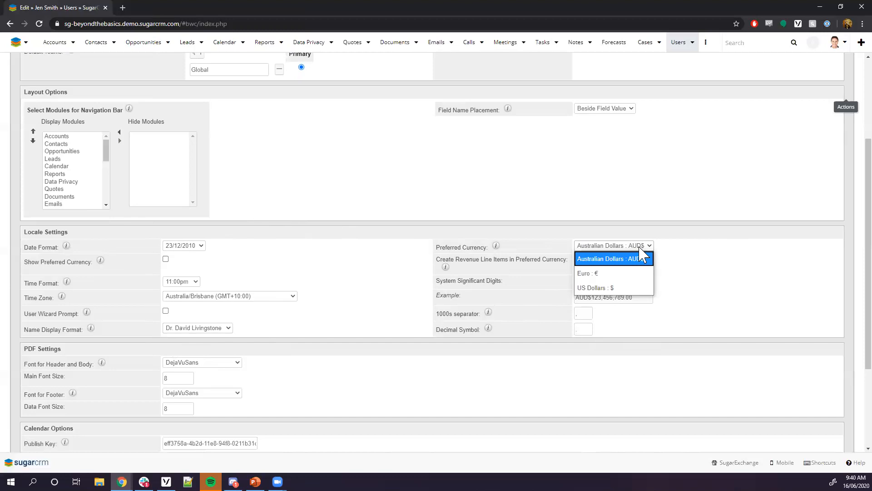
left_click(555, 181)
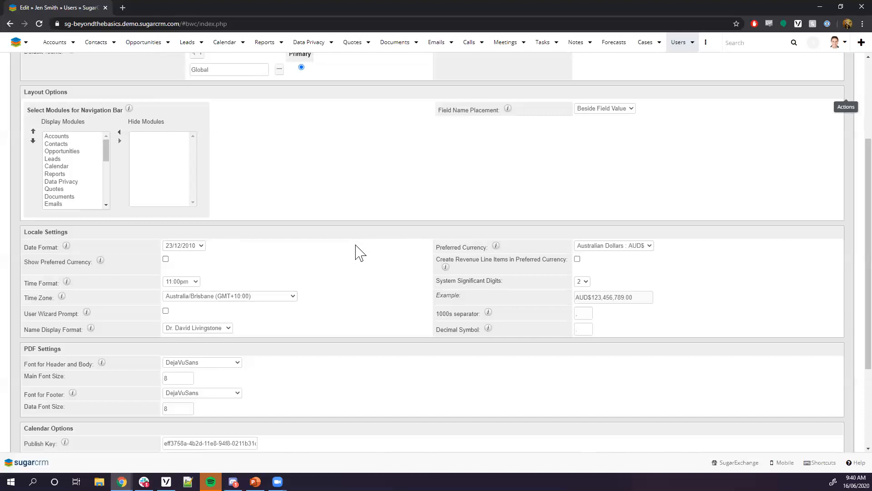
- Choose Monday as the first day of the week in the profile's Calendar Options and discard the profile edits
scroll(360, 253, "down", 3)
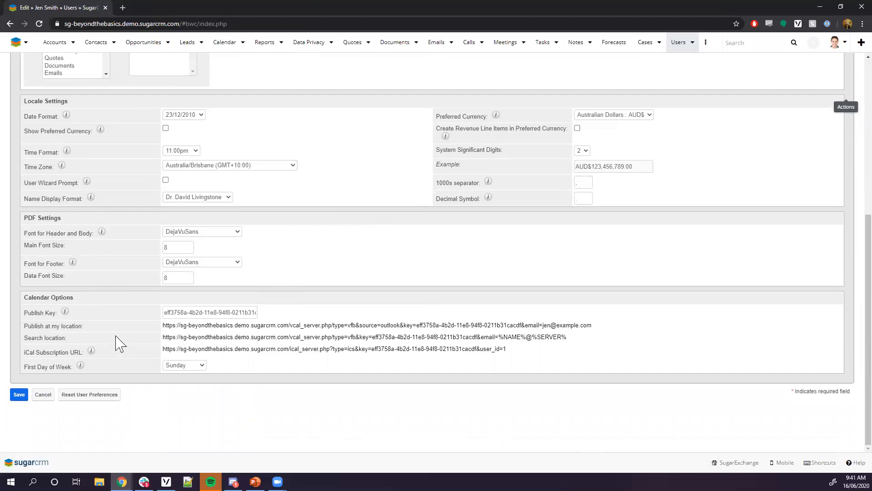
left_click(196, 366)
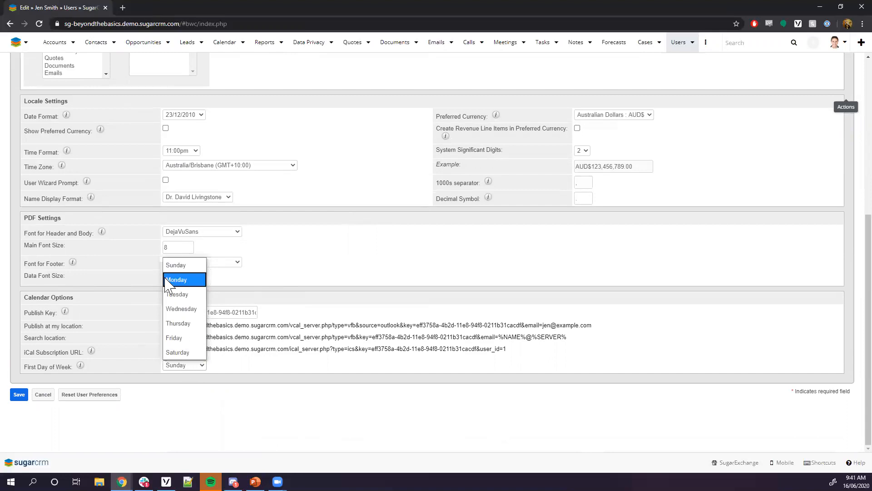
left_click(178, 282)
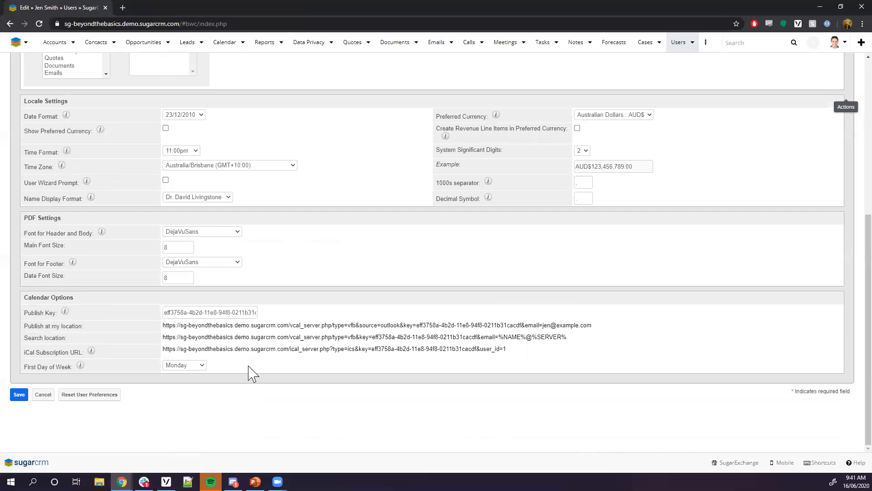
scroll(287, 337, "up", 5)
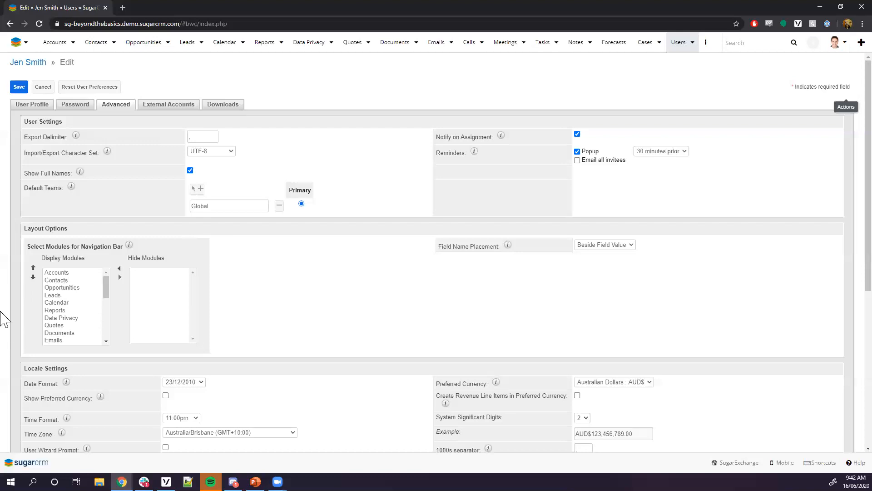
left_click(43, 87)
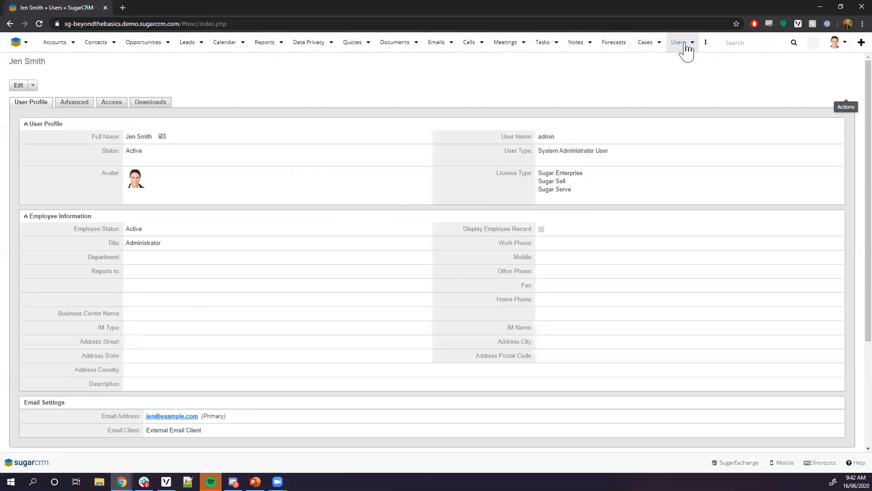
- Return to Administration and open the Display Modules and Subpanels settings under Developer Tools
left_click(705, 42)
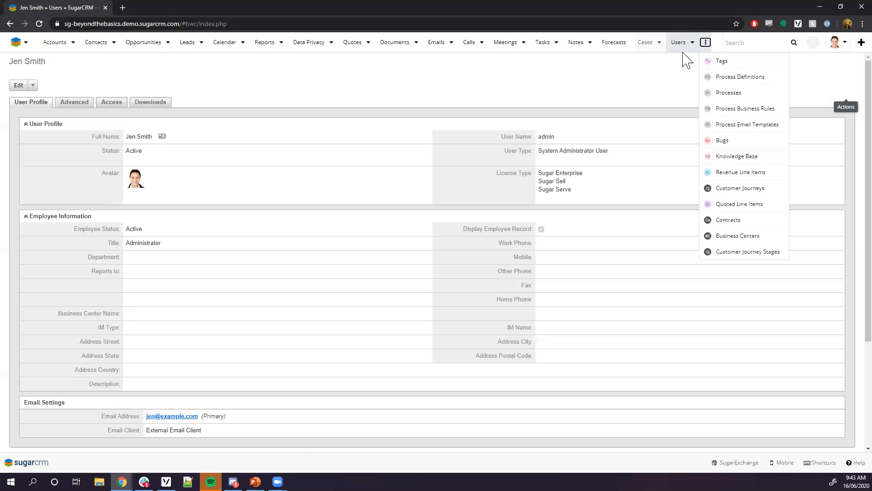
left_click(840, 46)
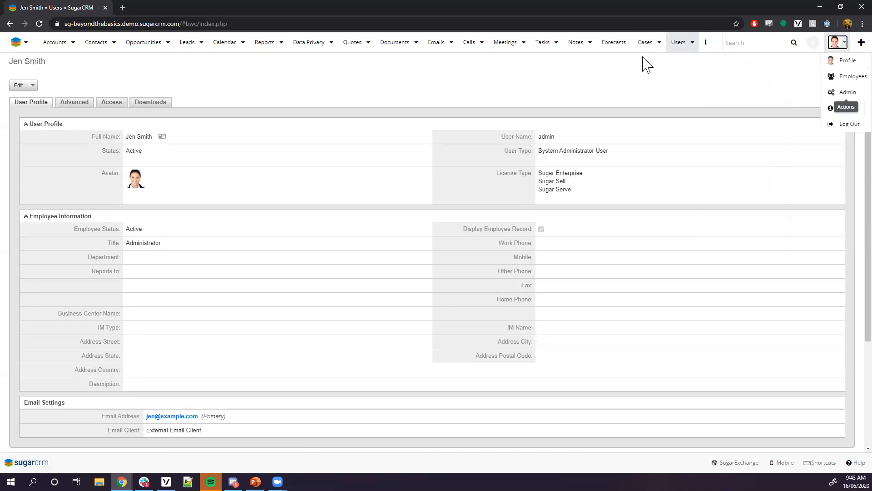
left_click(843, 92)
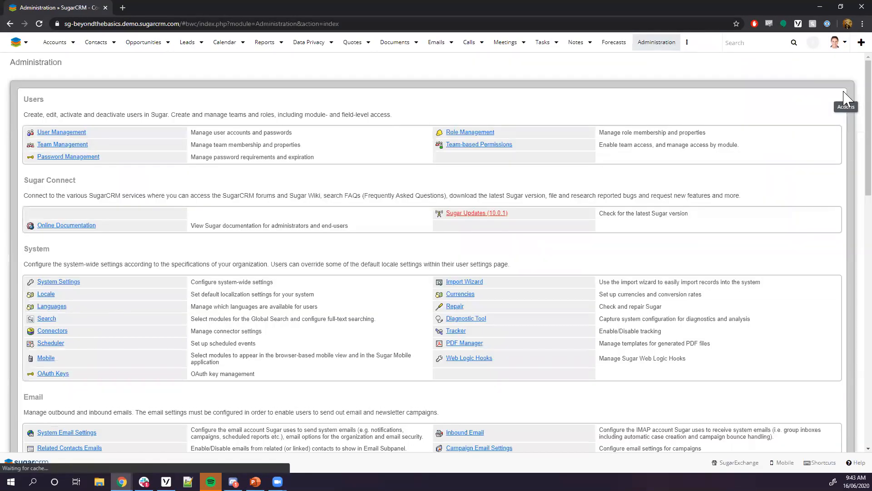
scroll(443, 105, "down", 2)
scroll(363, 200, "down", 3)
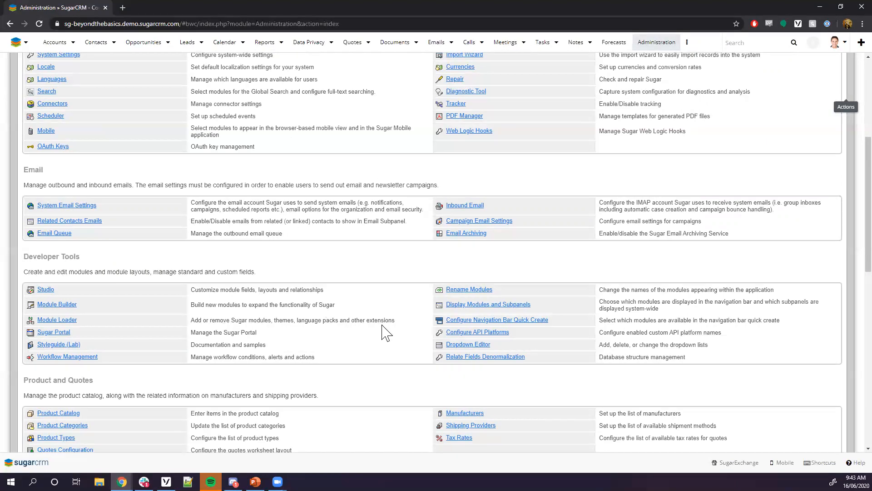
left_click(505, 314)
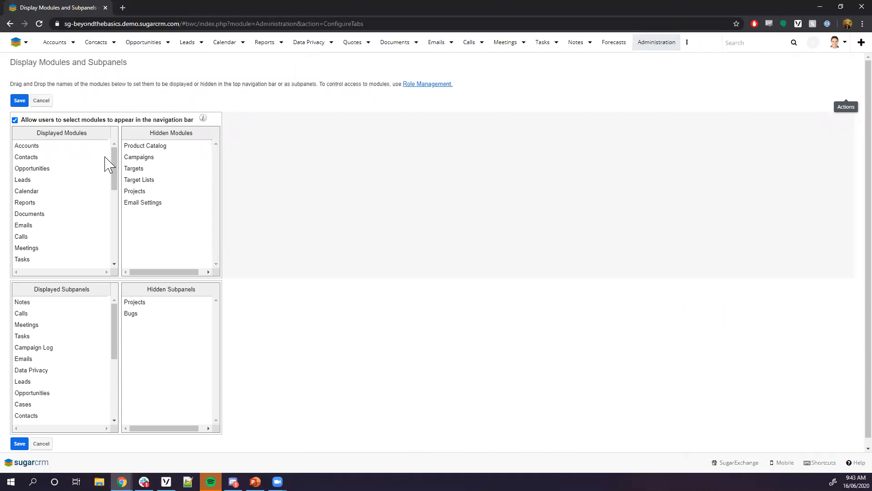
- Move Process Definitions, Process Business Rules, Process Email Templates and Processes from the displayed modules to the hidden modules
left_click_drag(114, 172, 107, 240)
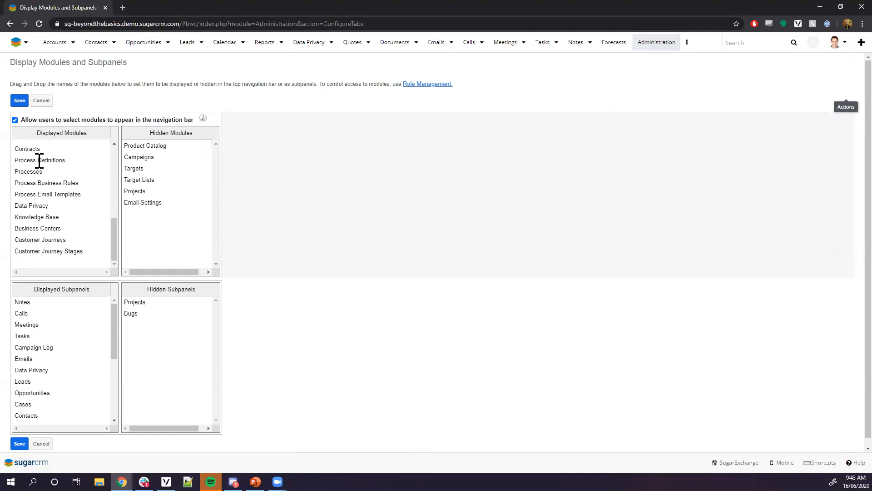
left_click_drag(34, 161, 163, 208)
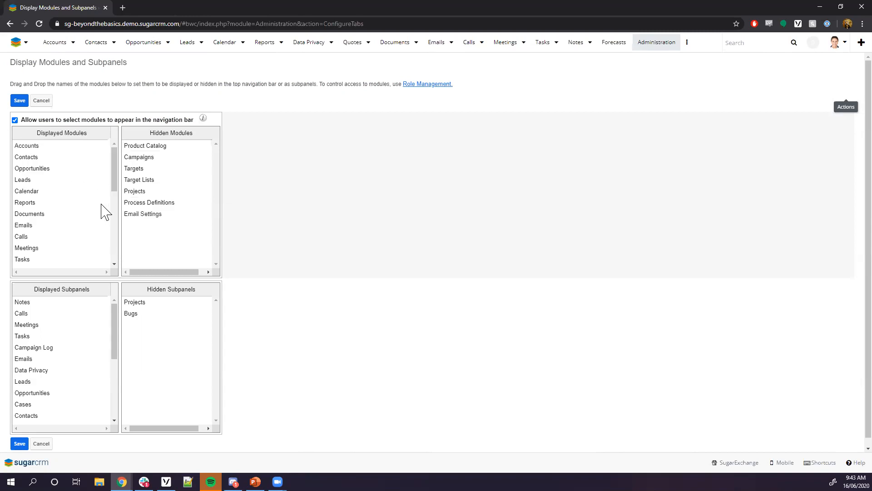
scroll(53, 185, "down", 5)
left_click_drag(69, 177, 152, 209)
scroll(50, 189, "down", 5)
left_click_drag(42, 174, 161, 213)
scroll(59, 200, "down", 5)
left_click_drag(44, 186, 154, 227)
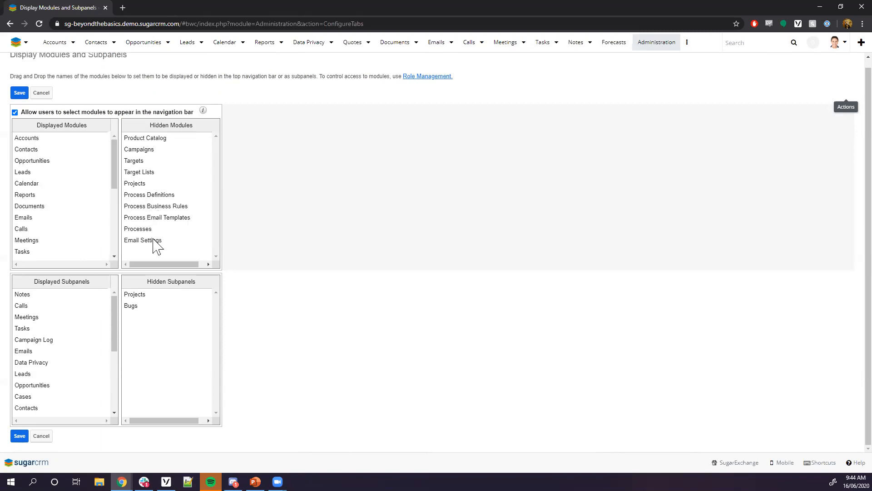
- Hide the Documents, Calls, Meetings, Tasks and Notes modules by moving them to Hidden Modules
scroll(93, 225, "down", 2)
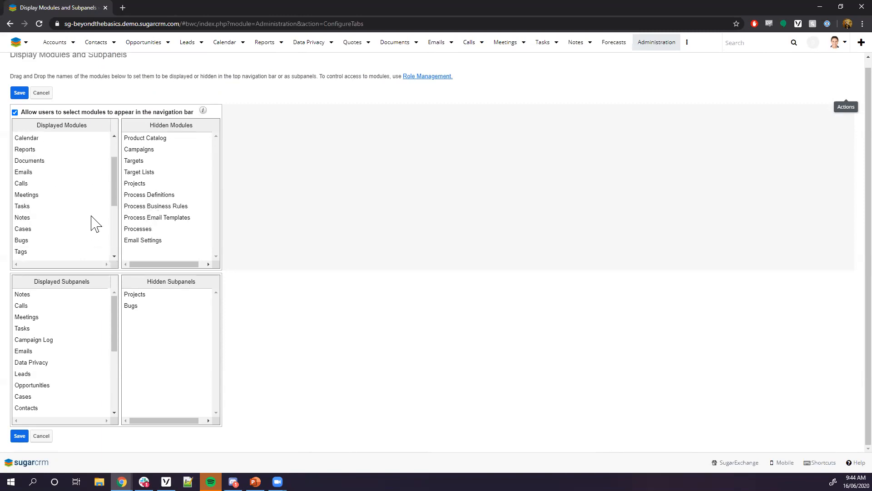
scroll(92, 223, "up", 2)
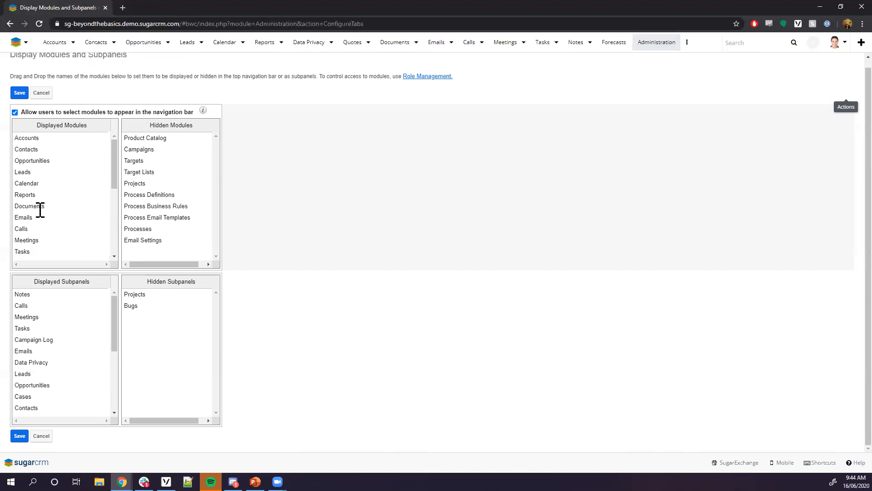
left_click_drag(26, 210, 146, 206)
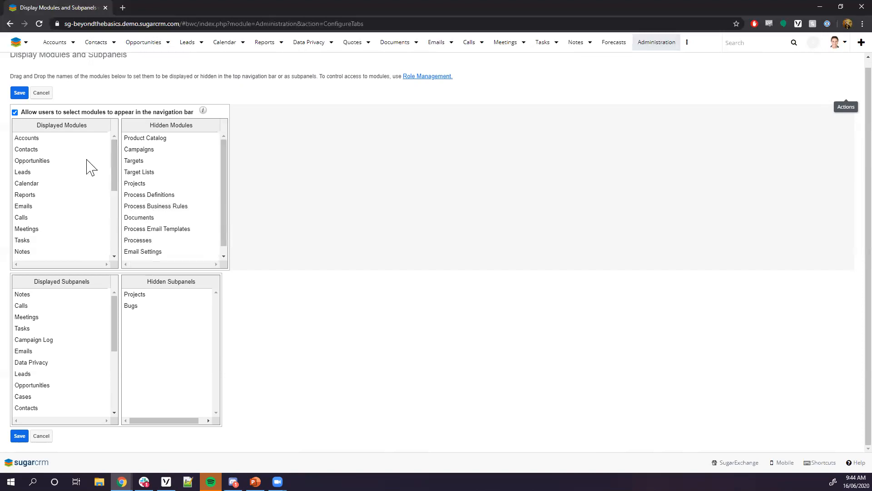
scroll(92, 171, "down", 1)
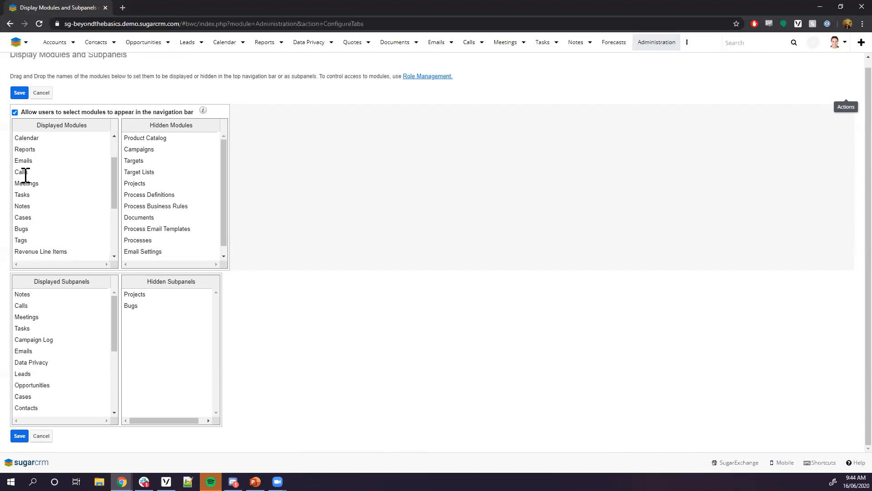
left_click_drag(21, 172, 144, 181)
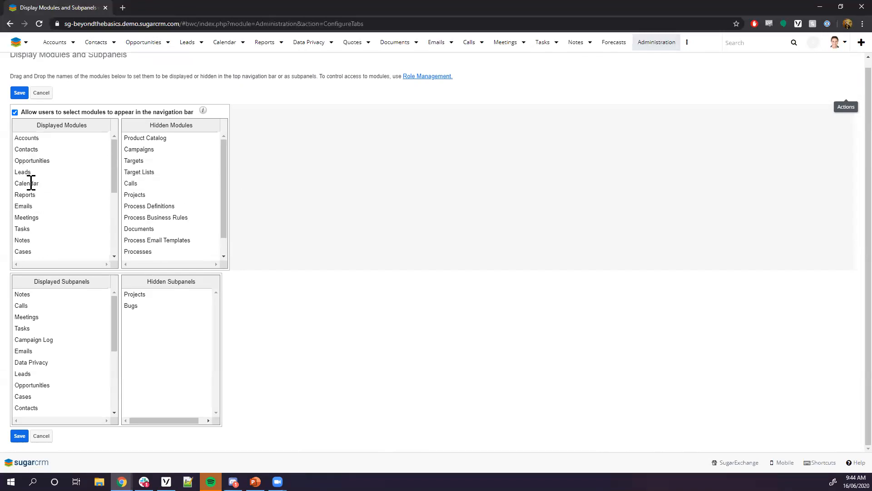
left_click_drag(21, 217, 136, 207)
left_click_drag(22, 223, 153, 208)
left_click_drag(23, 219, 151, 225)
- Move Bugs, Tags, Revenue Line Items and Quoted Line Items to Hidden Modules
scroll(25, 198, "down", 1)
left_click_drag(24, 184, 131, 198)
scroll(17, 186, "down", 1)
left_click_drag(21, 183, 142, 220)
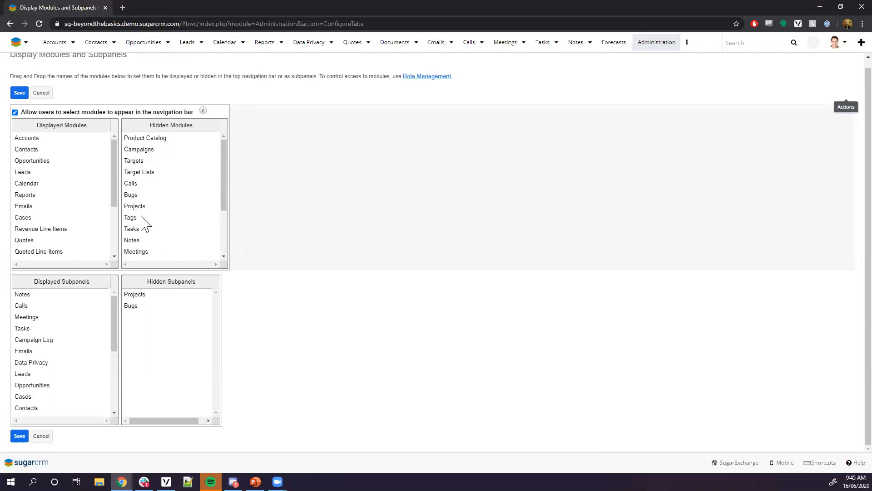
scroll(60, 209, "down", 1)
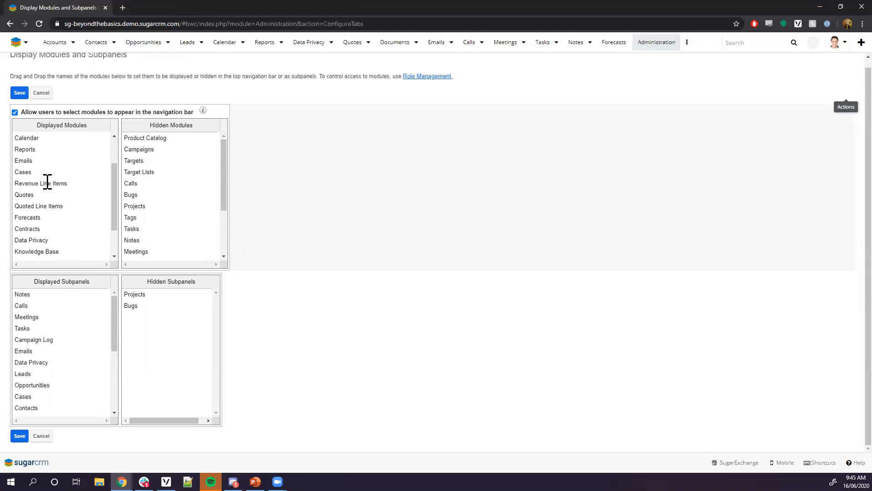
left_click_drag(48, 182, 150, 208)
scroll(29, 230, "down", 1)
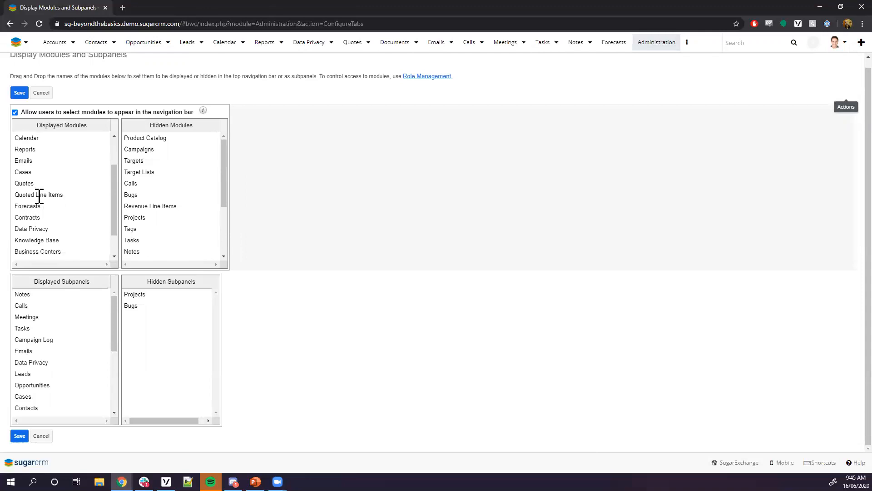
left_click_drag(40, 196, 168, 205)
- Move the Contracts, Data Privacy and Knowledge Base modules to Hidden Modules
scroll(42, 215, "down", 1)
scroll(42, 216, "down", 2)
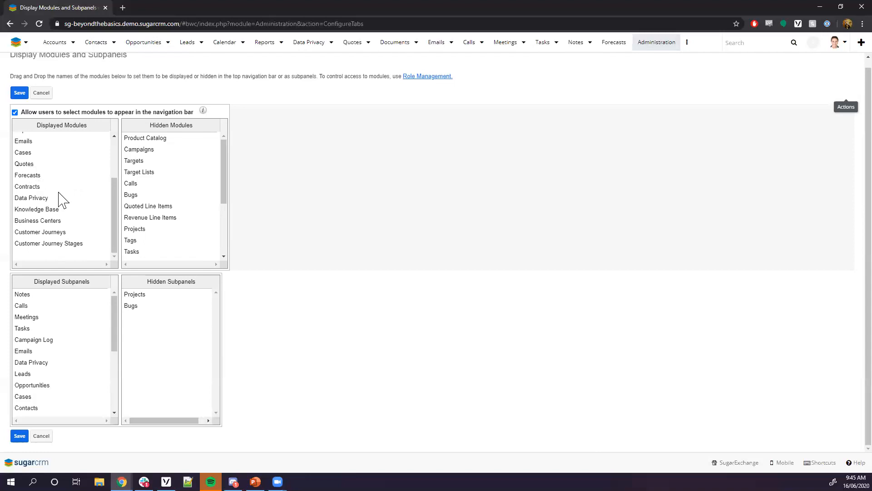
left_click_drag(28, 186, 149, 201)
scroll(37, 229, "down", 2)
left_click_drag(55, 197, 136, 229)
left_click_drag(36, 209, 136, 217)
- Hide the Business Centers, Customer Journeys and Customer Journey Stages modules and save the module display settings
scroll(62, 238, "down", 2)
left_click_drag(36, 220, 155, 227)
scroll(41, 243, "down", 2)
left_click_drag(42, 232, 155, 227)
scroll(58, 241, "down", 1)
left_click_drag(59, 243, 160, 253)
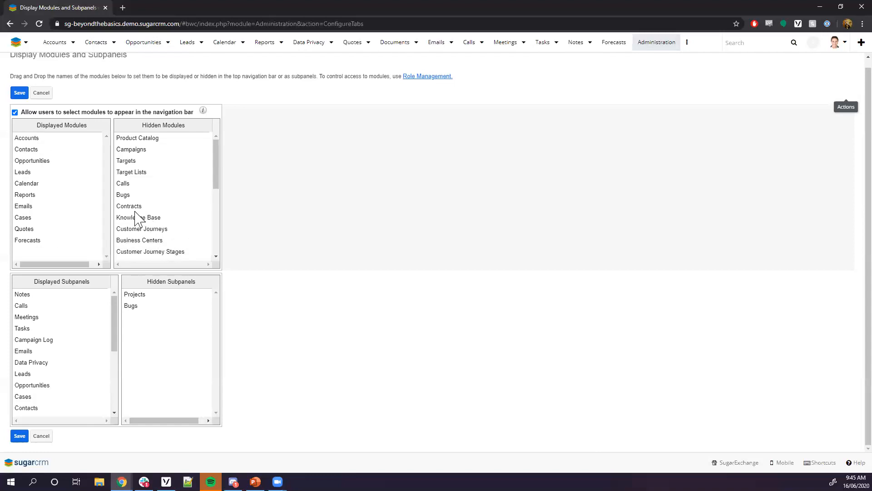
scroll(45, 155, "up", 1)
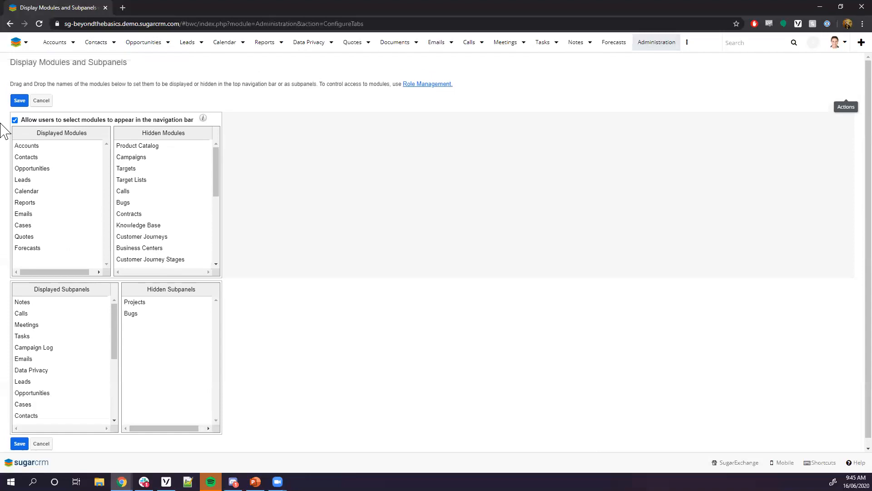
left_click(20, 102)
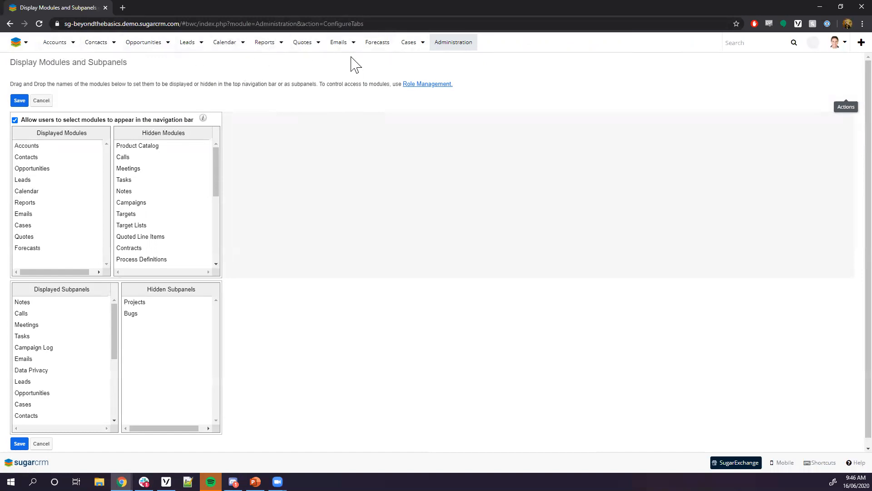
- Open the first user's record in User Management for editing and display its advanced preferences
left_click(835, 43)
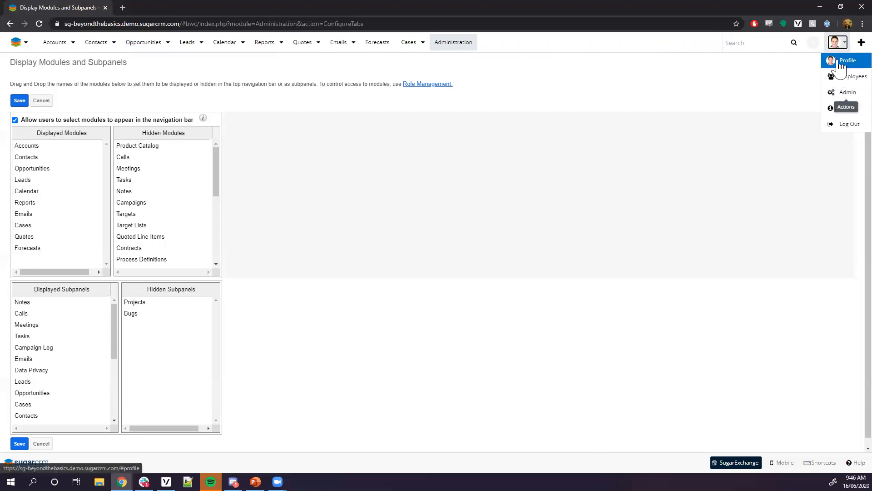
left_click(842, 93)
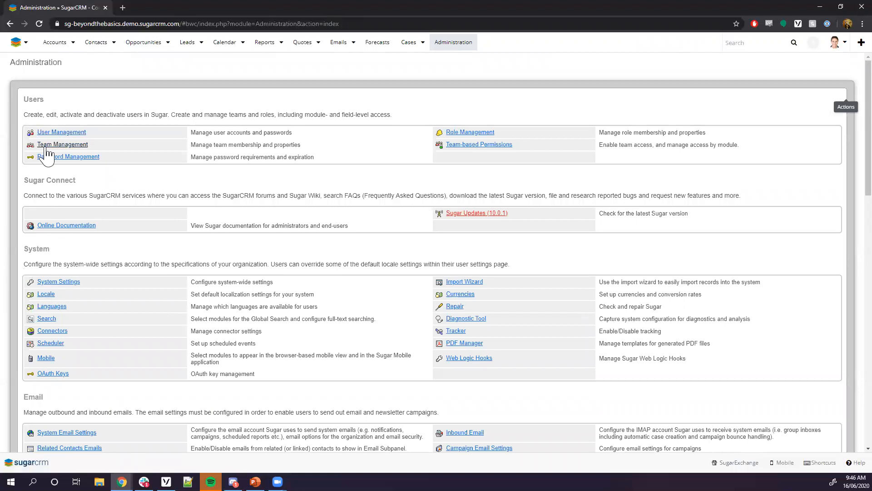
left_click(53, 132)
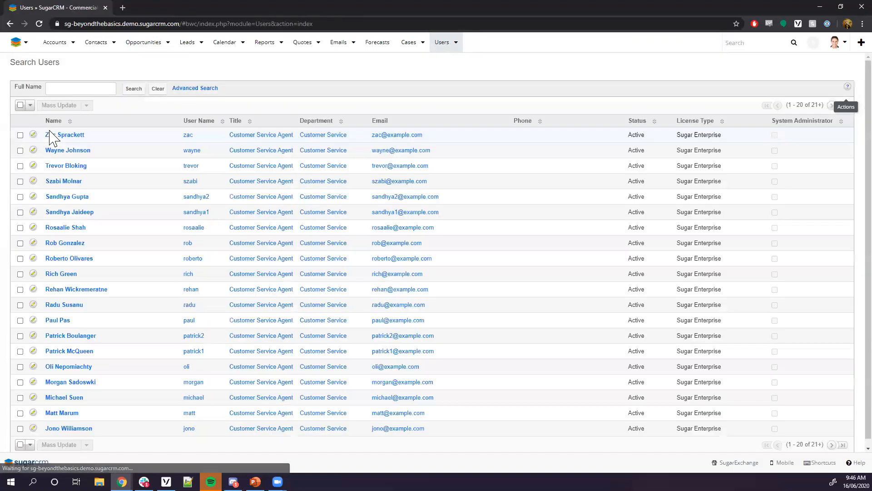
left_click(64, 135)
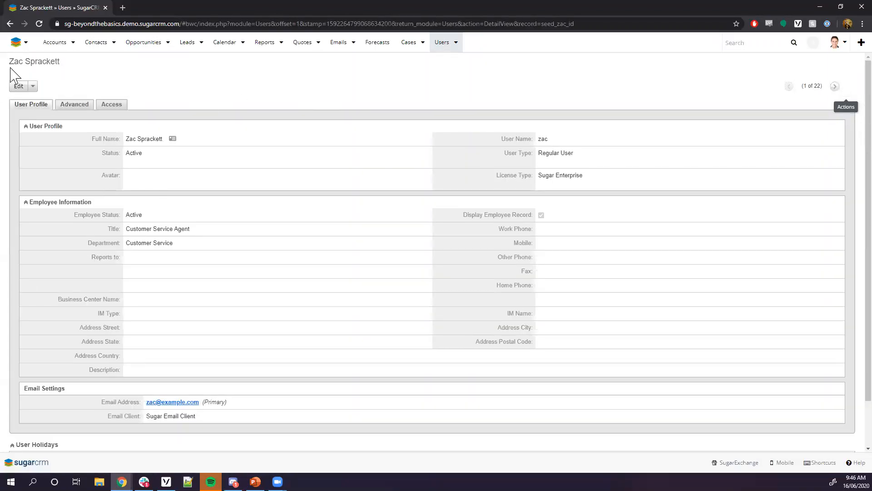
left_click(20, 87)
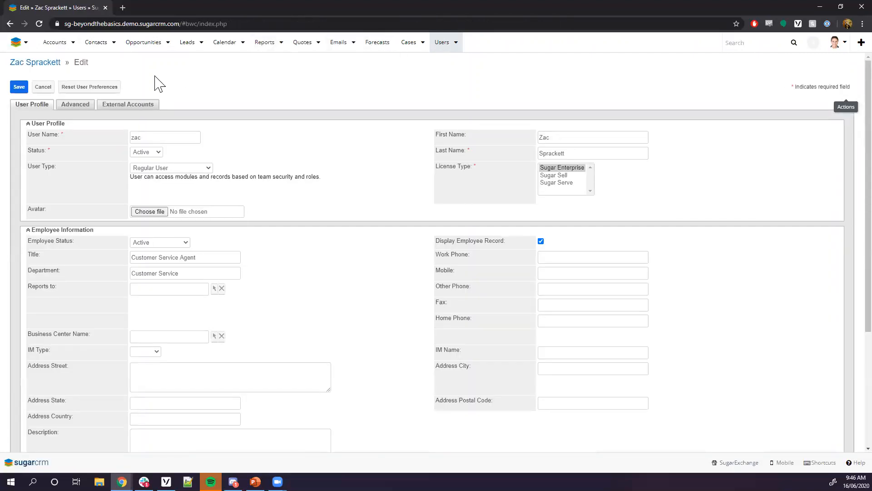
left_click(77, 108)
- Hide the Reports and Forecasts modules from this user's navigation bar and save the user record
scroll(238, 97, "down", 2)
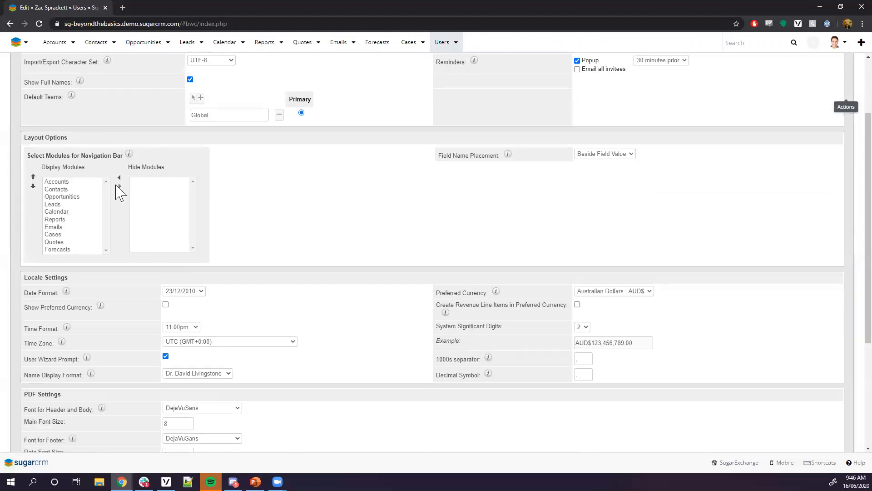
scroll(82, 207, "down", 1)
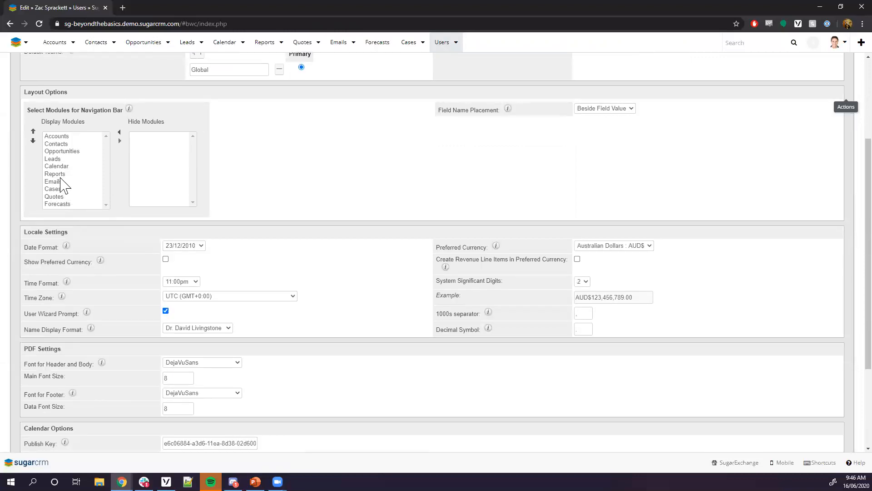
left_click(83, 176)
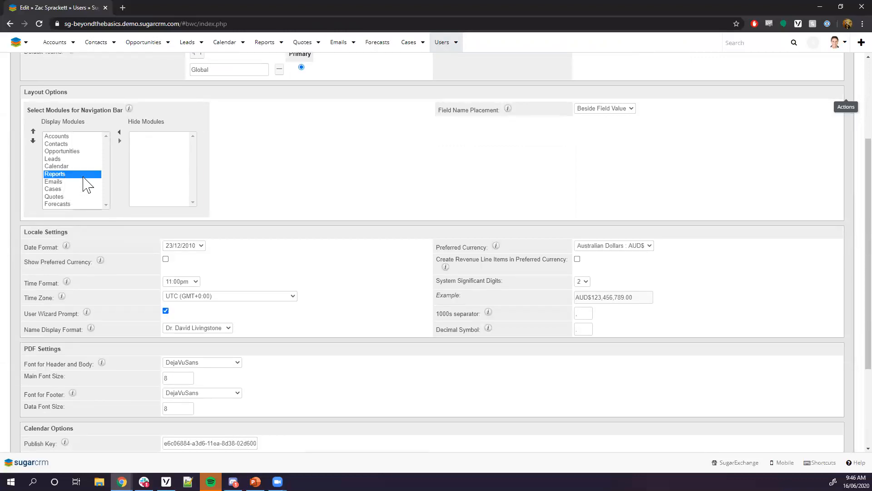
left_click(120, 141)
left_click(58, 196)
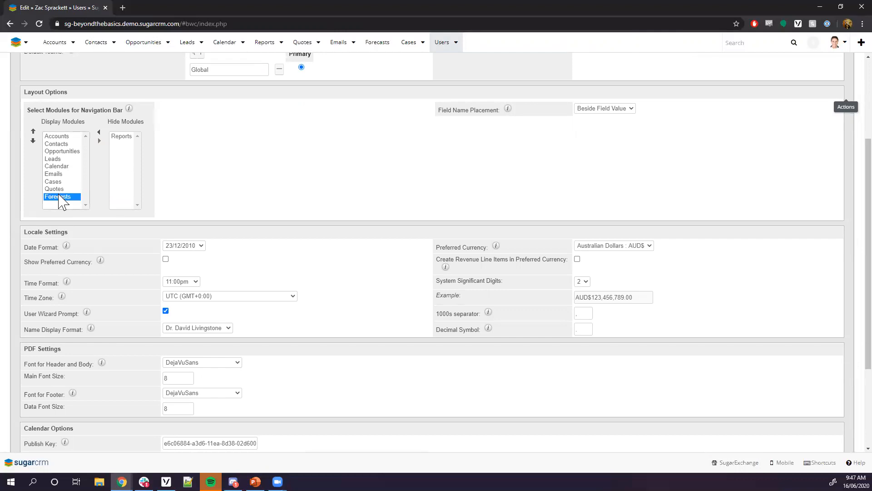
left_click(99, 141)
scroll(159, 188, "up", 3)
left_click(19, 87)
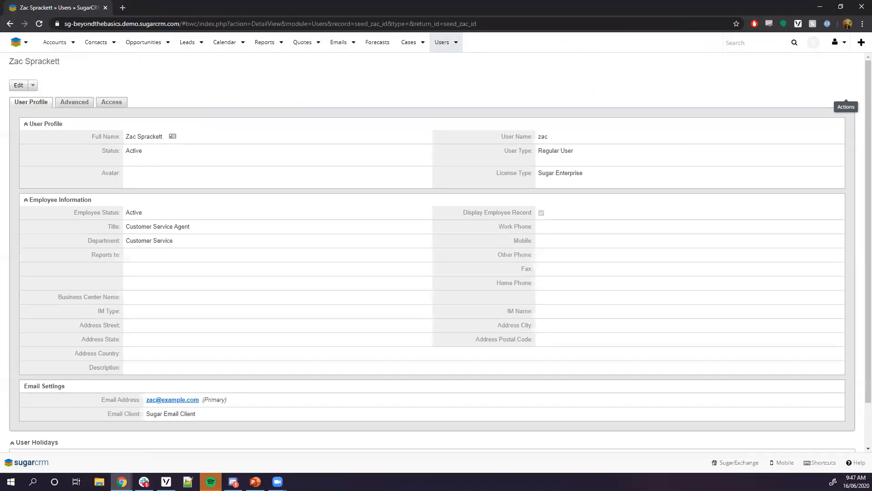
- Switch to PowerPoint and show the Agenda slide as a full-screen slide show
key("alt+Tab")
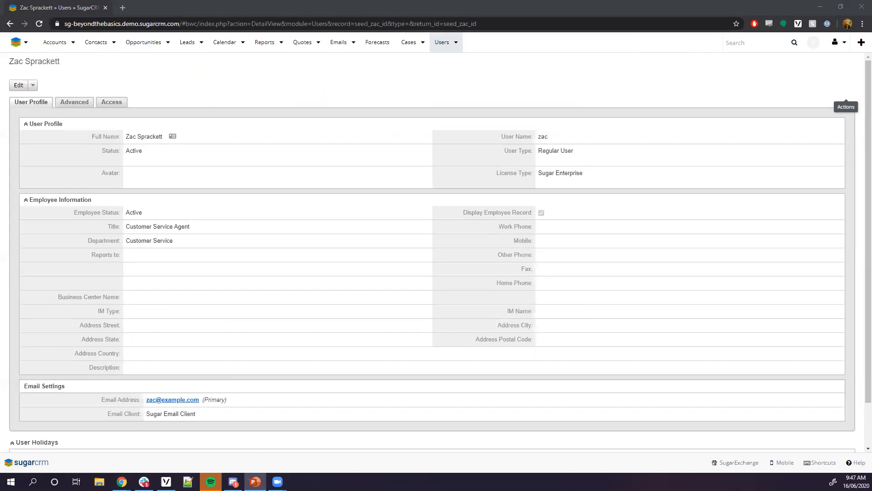
key("F5")
left_click(592, 389)
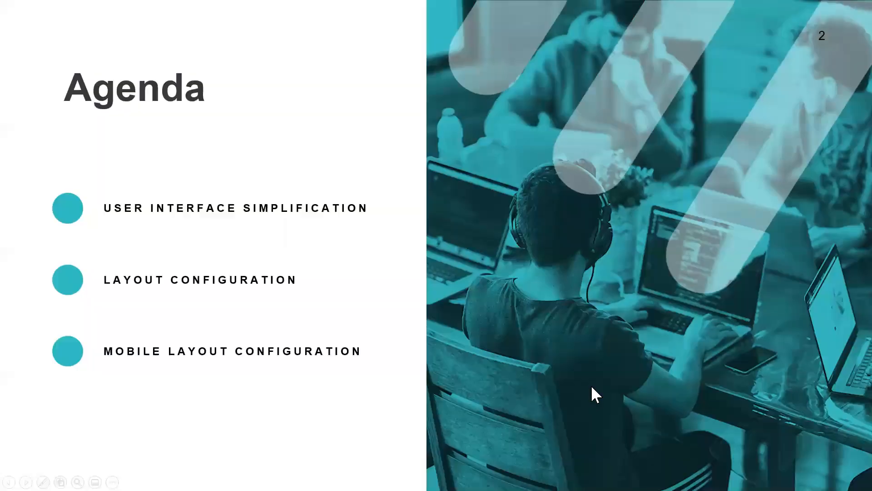
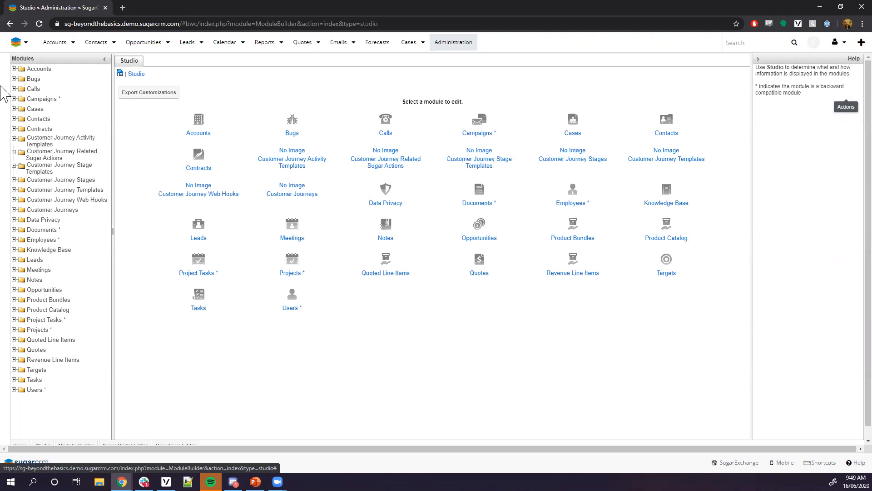
- Remove the Twitter Account, Language Preference and Campaign rows from the Contacts module's Record View layout in Studio, and deploy the layout
left_click(14, 119)
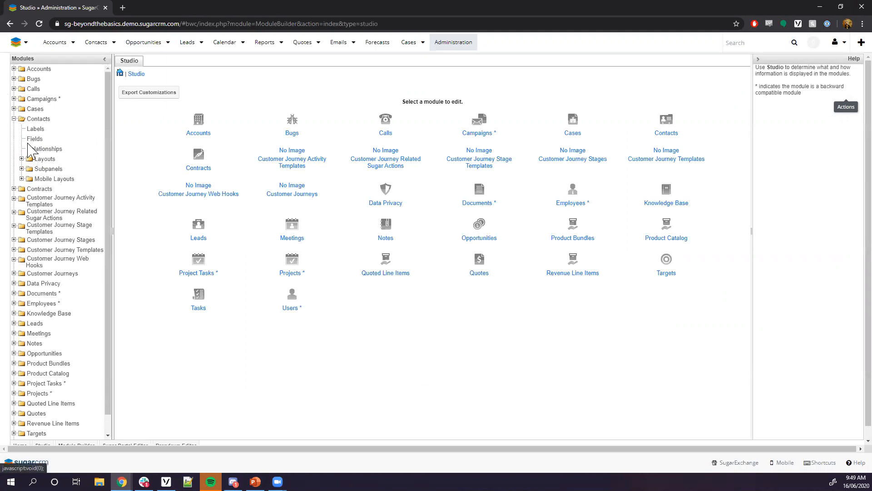
left_click(22, 159)
left_click(52, 169)
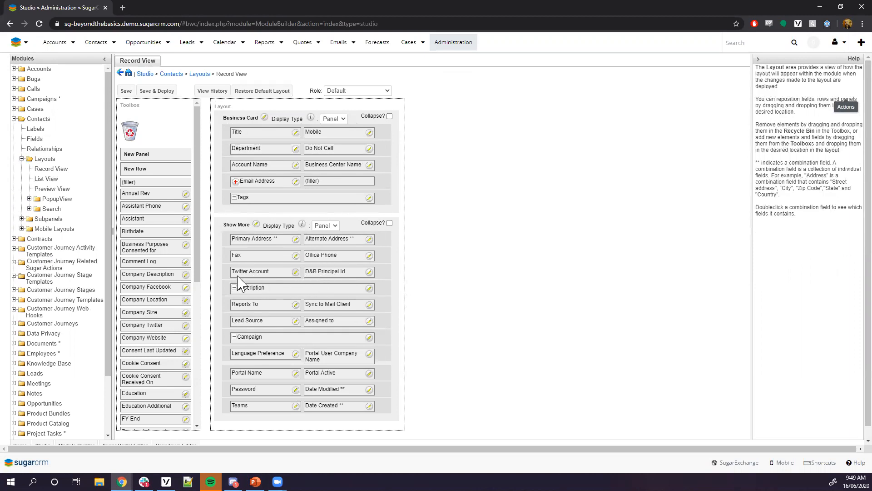
left_click_drag(230, 280, 136, 143)
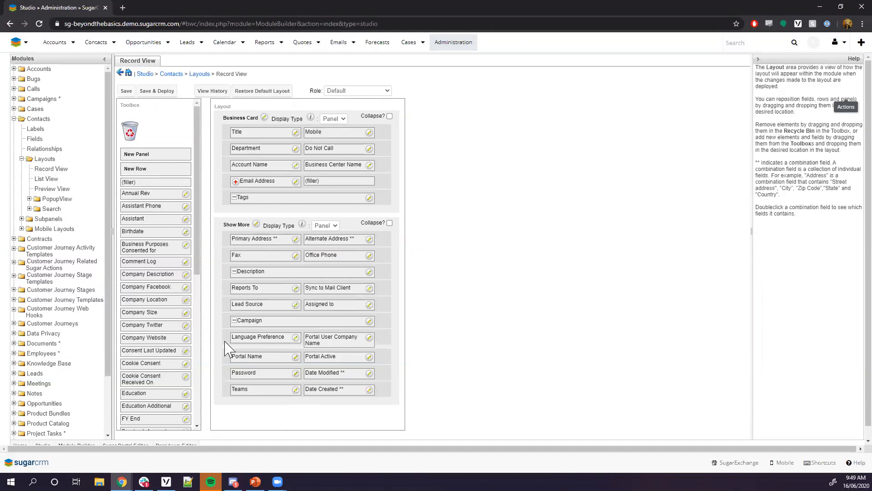
left_click_drag(228, 350, 130, 132)
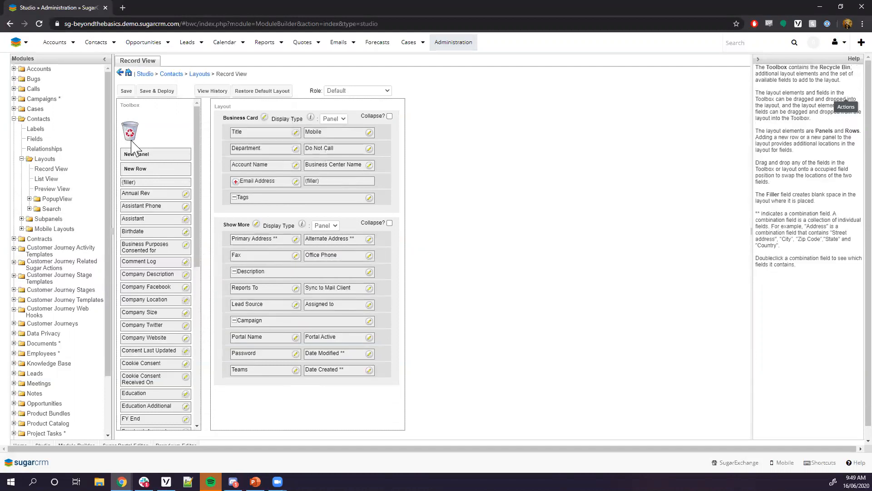
left_click_drag(227, 325, 130, 132)
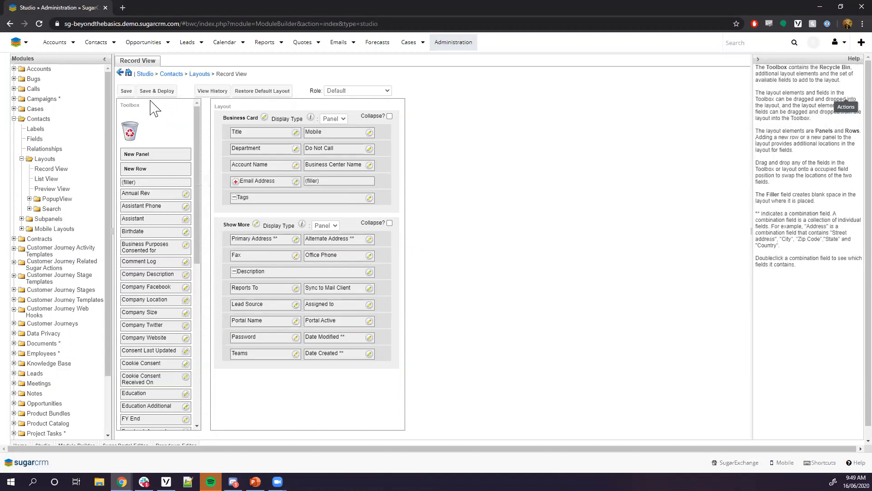
left_click(147, 92)
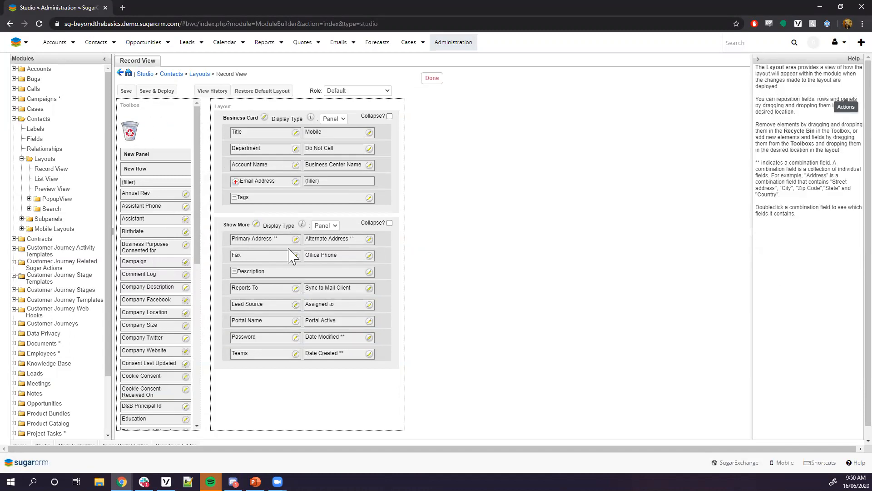
- Open the Contacts list in a new browser tab and display the first contact's record
middle_click(94, 40)
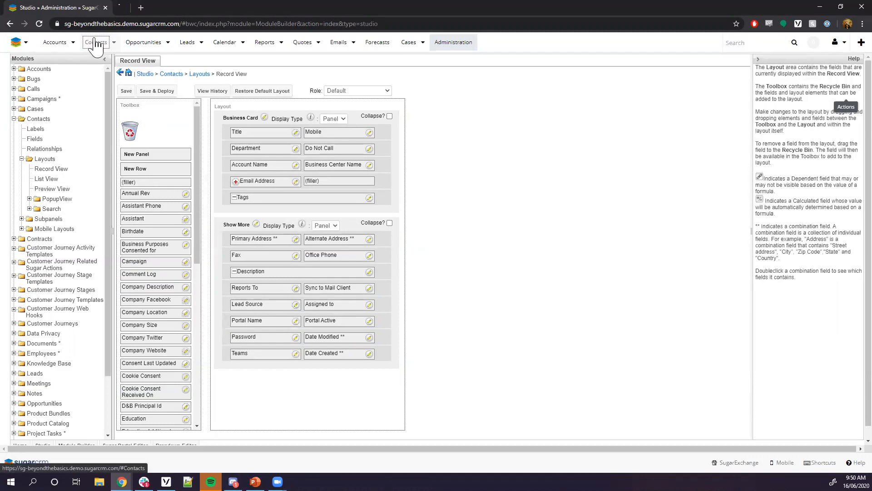
left_click(134, 7)
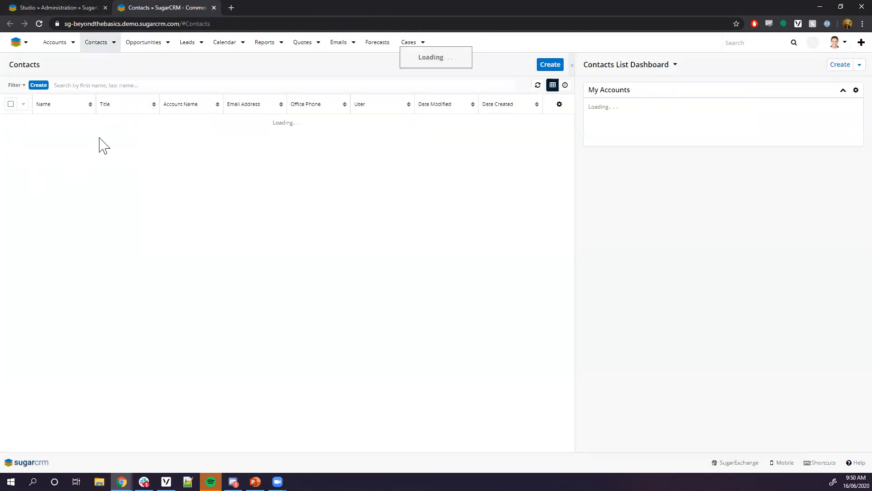
left_click(61, 123)
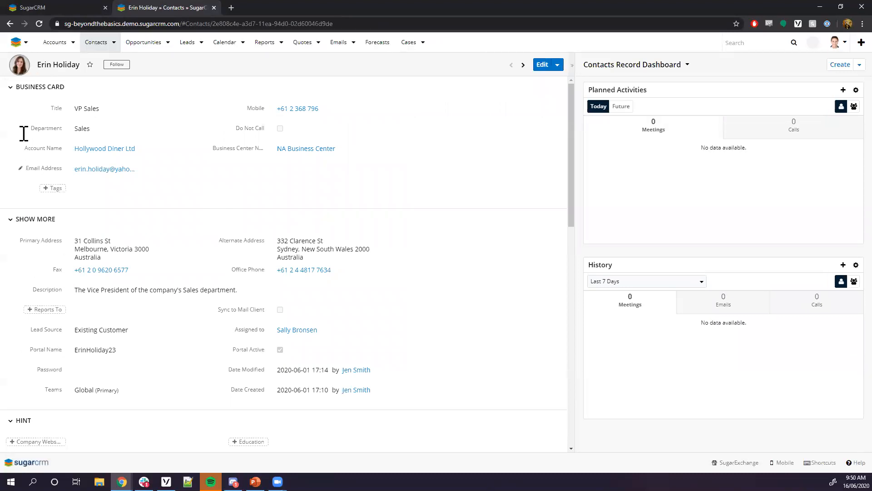
- Examine the contact record's Business Card, Show More and Hint panels and the related-record subpanels below them
double_click(21, 87)
left_click(18, 219)
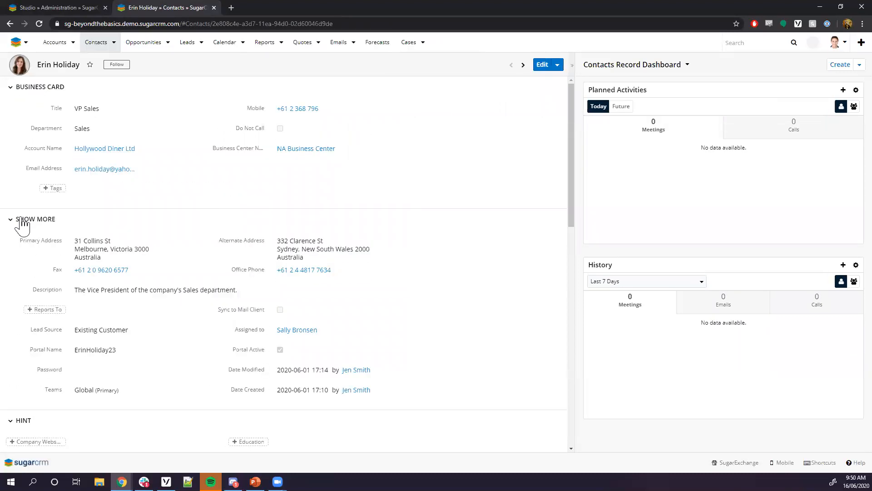
left_click(22, 221)
scroll(19, 199, "down", 3)
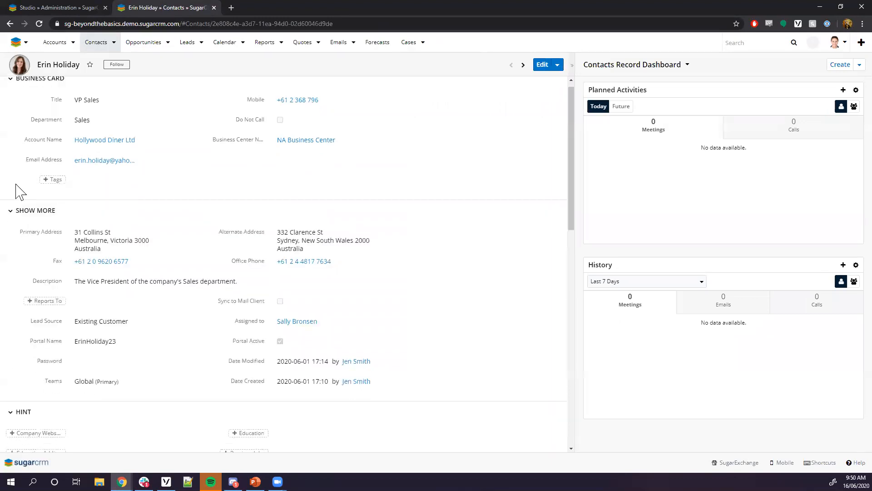
scroll(17, 227, "down", 2)
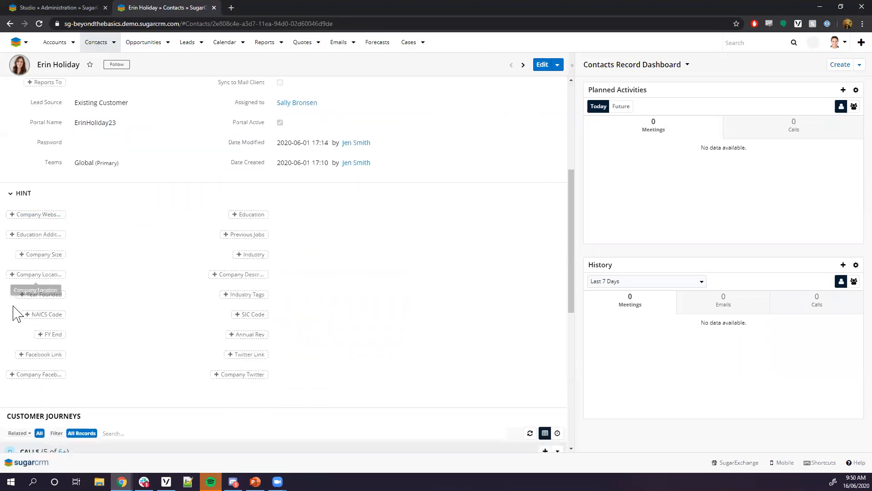
scroll(111, 360, "down", 3)
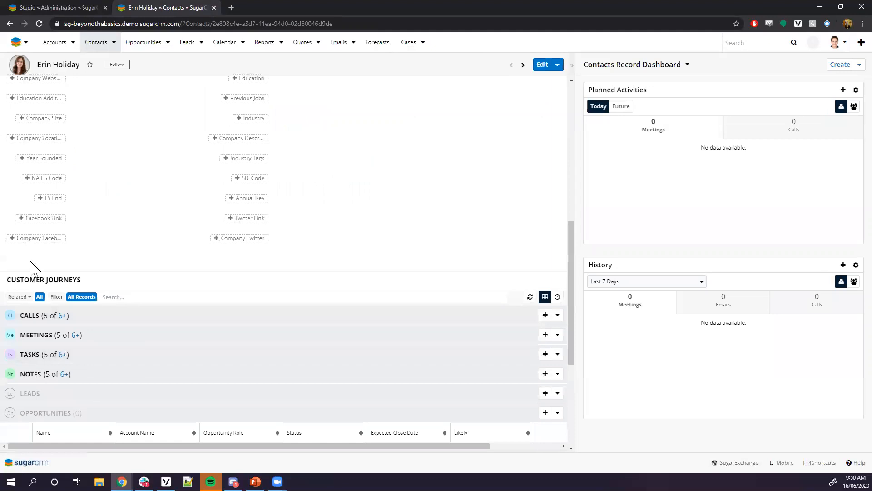
scroll(30, 262, "up", 8)
scroll(13, 338, "down", 2)
scroll(10, 341, "up", 2)
scroll(55, 224, "down", 4)
scroll(53, 165, "up", 4)
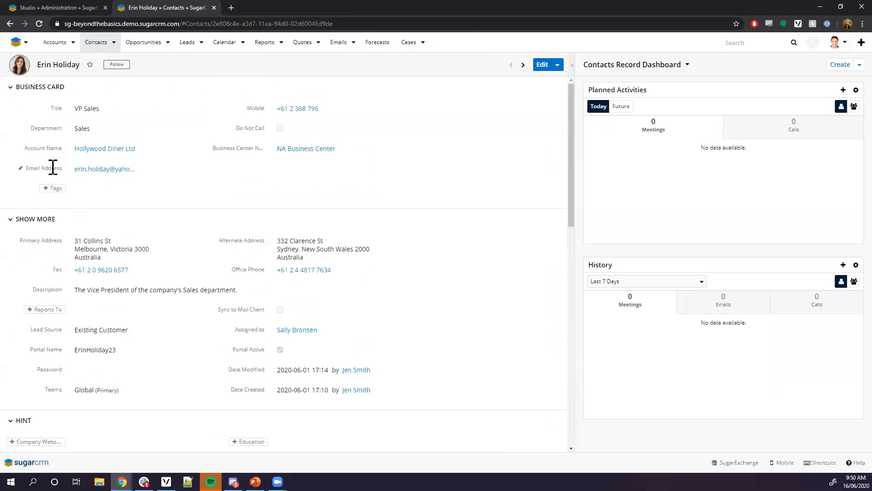
scroll(52, 167, "down", 10)
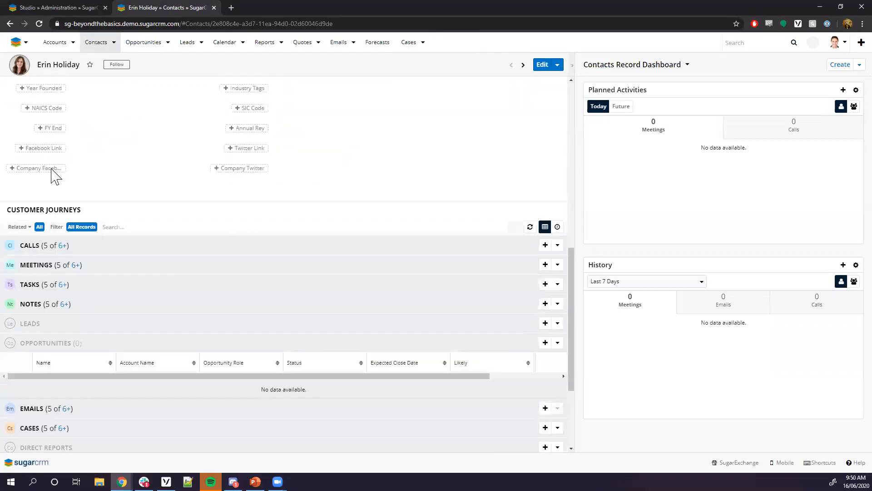
scroll(51, 169, "up", 10)
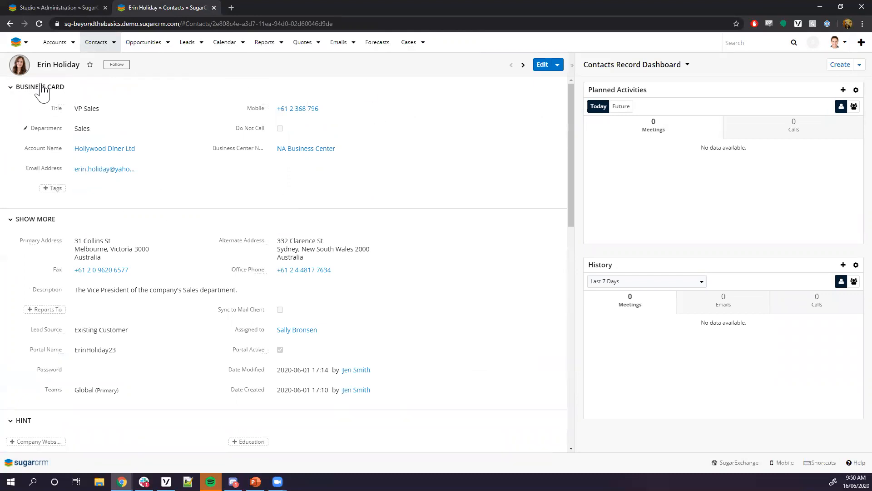
- Back in Studio, set the Show More panel's display type to Tab in the Contacts Record View layout and deploy it
left_click(54, 8)
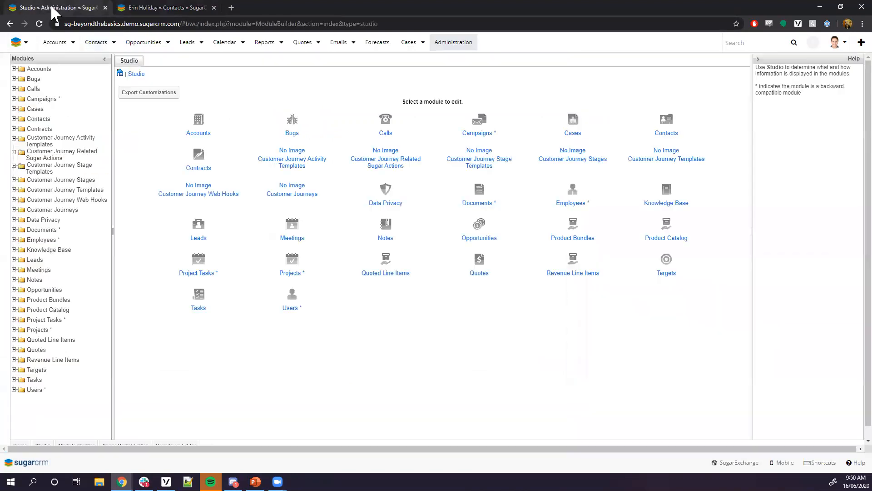
left_click(14, 118)
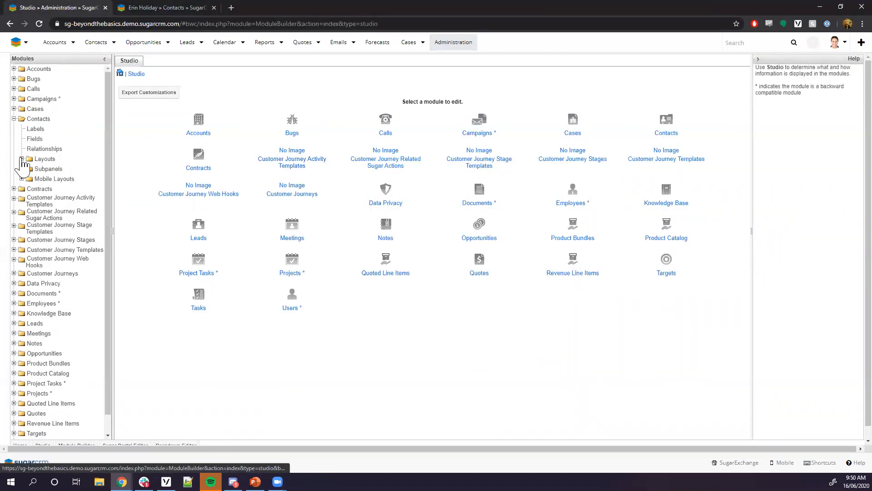
left_click(22, 158)
left_click(41, 169)
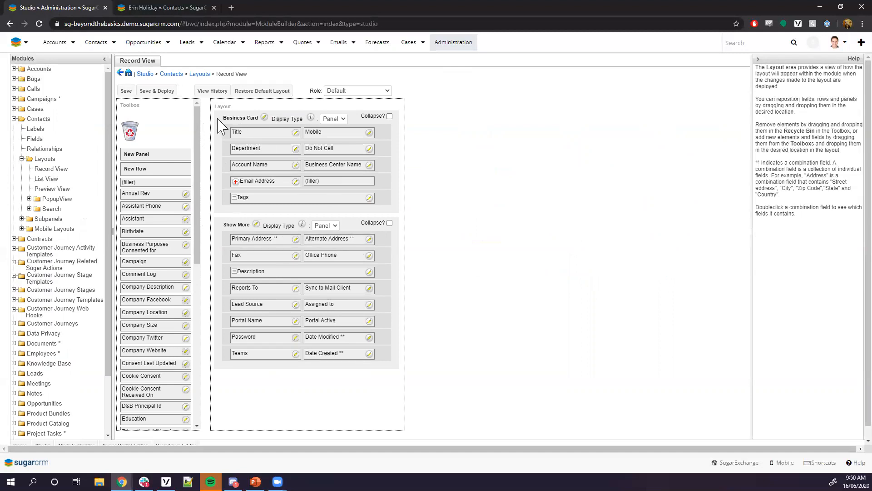
left_click(329, 225)
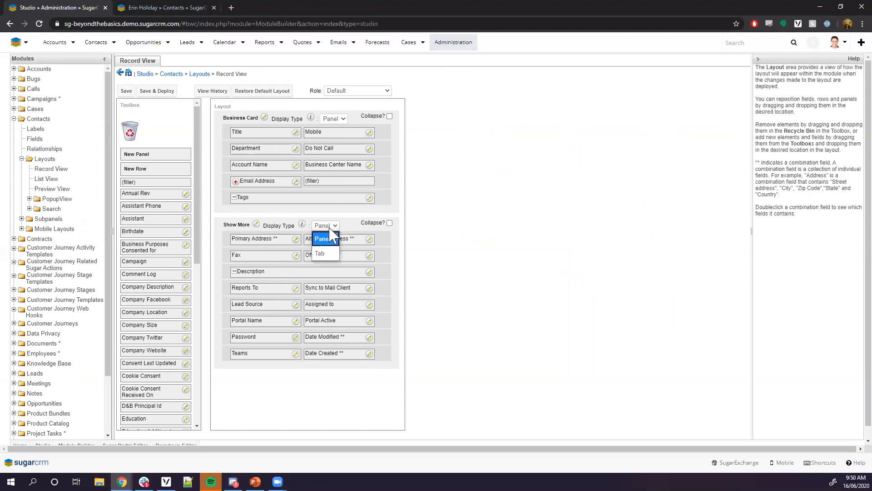
left_click(325, 254)
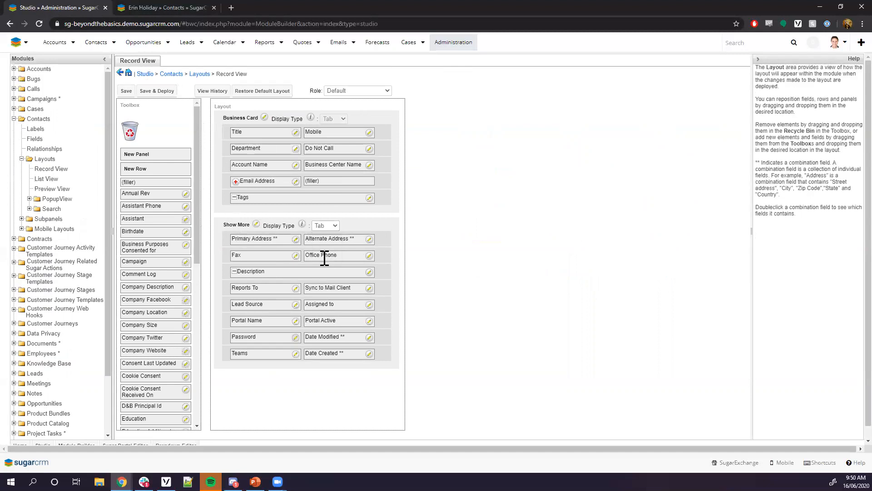
left_click(166, 93)
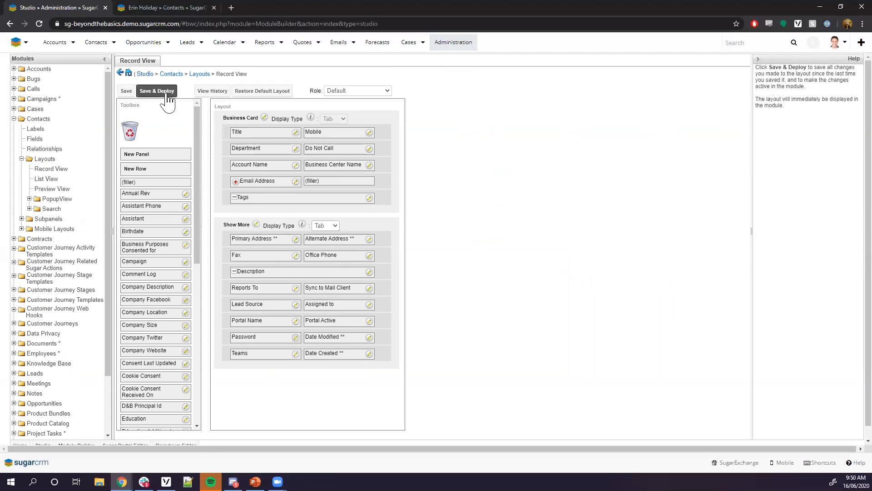
- Reload the contact record and examine the contents of its Show More and Business Card tabs
left_click(160, 5)
left_click(39, 24)
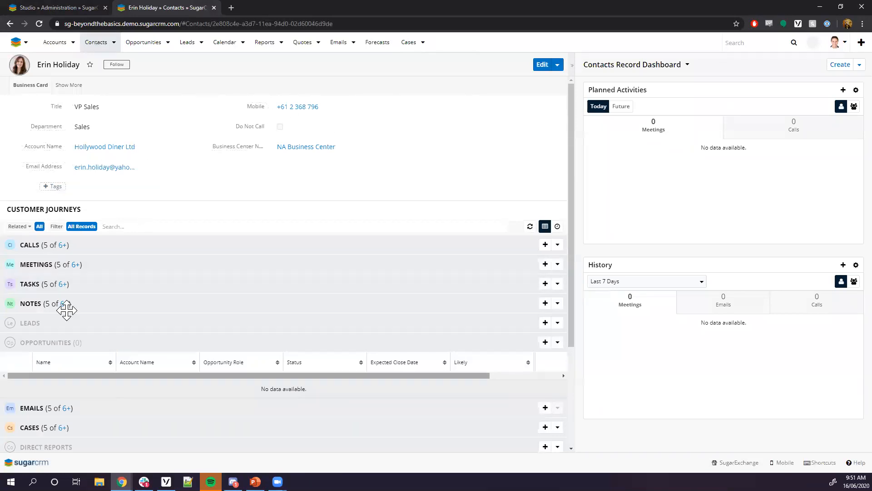
left_click(68, 86)
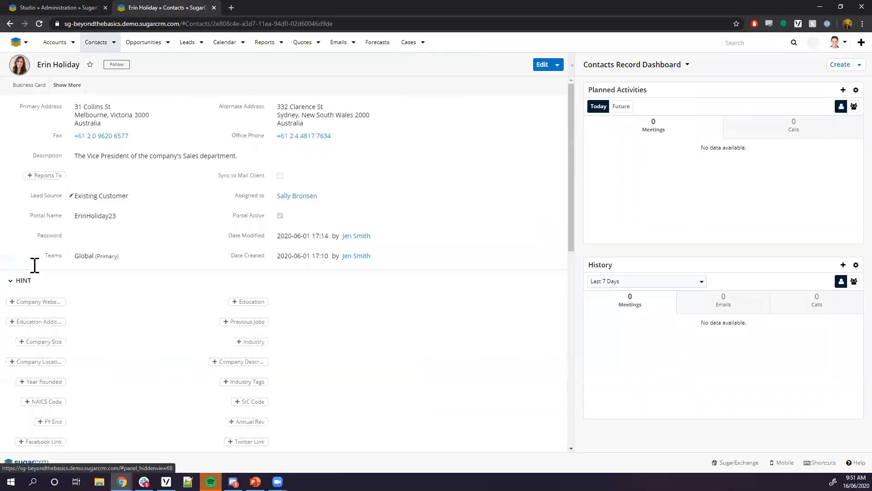
scroll(46, 300, "down", 5)
scroll(45, 293, "up", 5)
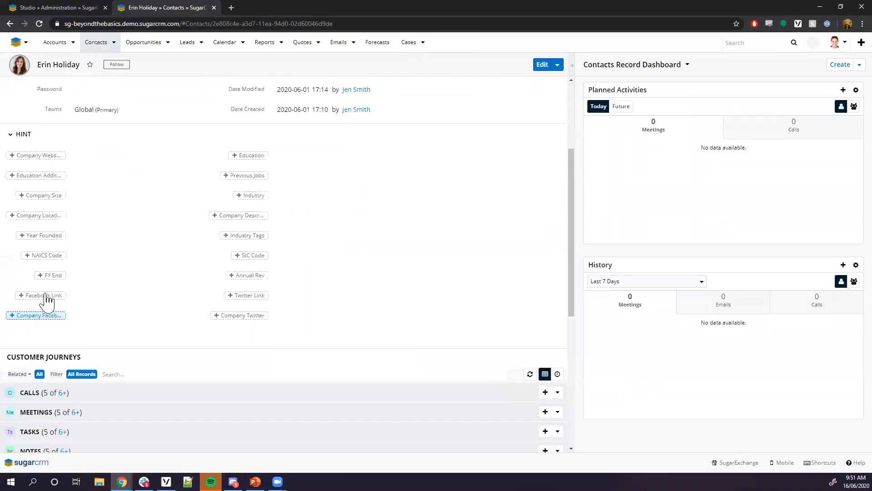
scroll(110, 150, "down", 3)
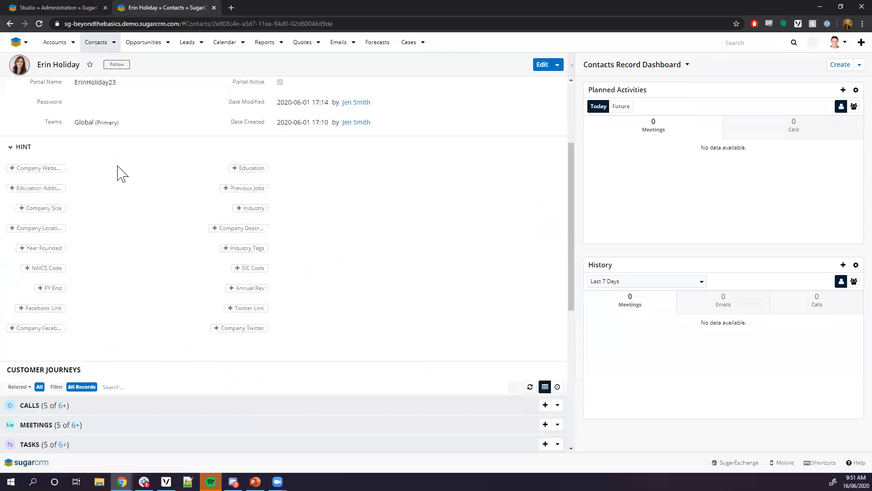
scroll(101, 148, "up", 3)
left_click(28, 85)
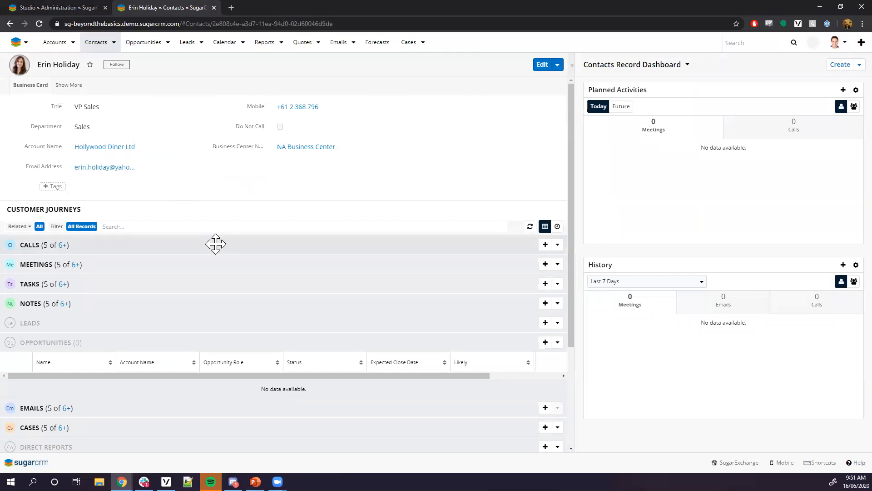
- Reorder the contact record's subpanels so that Cases is first and Emails is directly below it
scroll(211, 242, "down", 3)
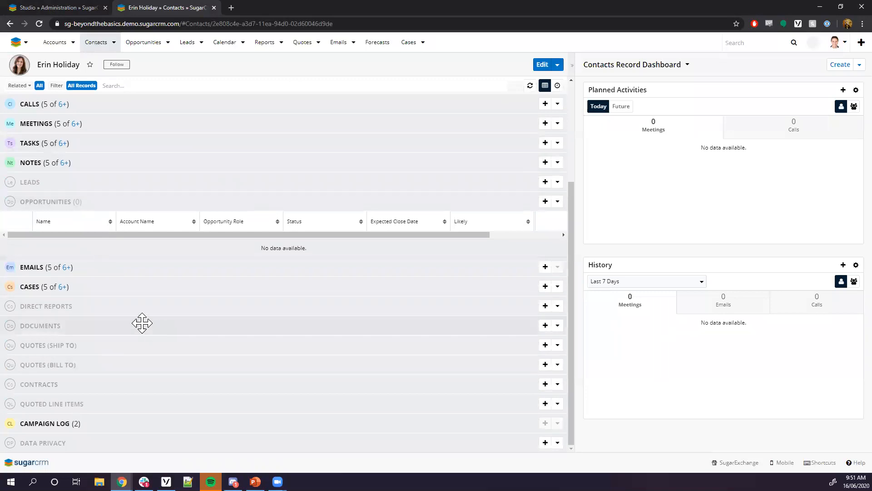
scroll(140, 321, "up", 3)
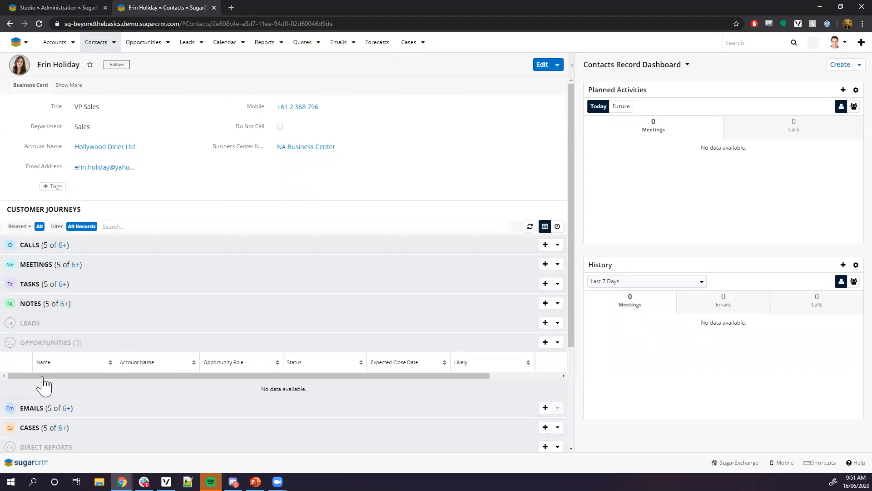
scroll(47, 398, "down", 2)
scroll(47, 399, "down", 1)
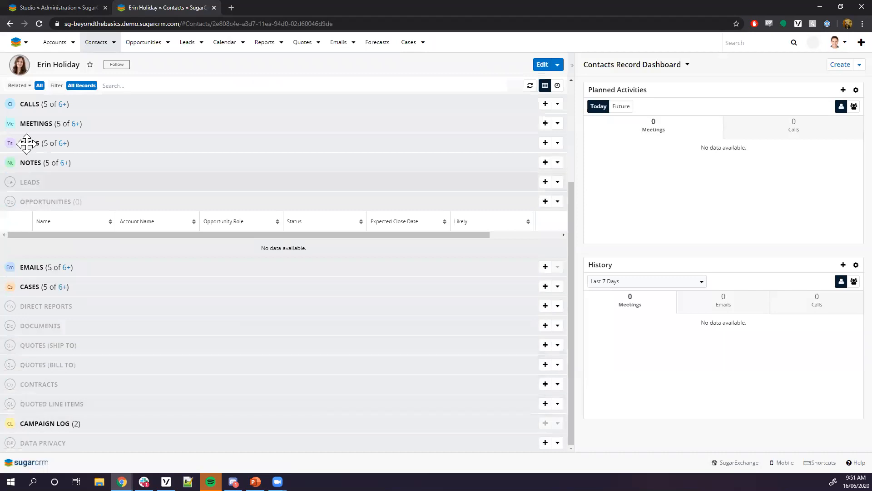
scroll(51, 404, "up", 3)
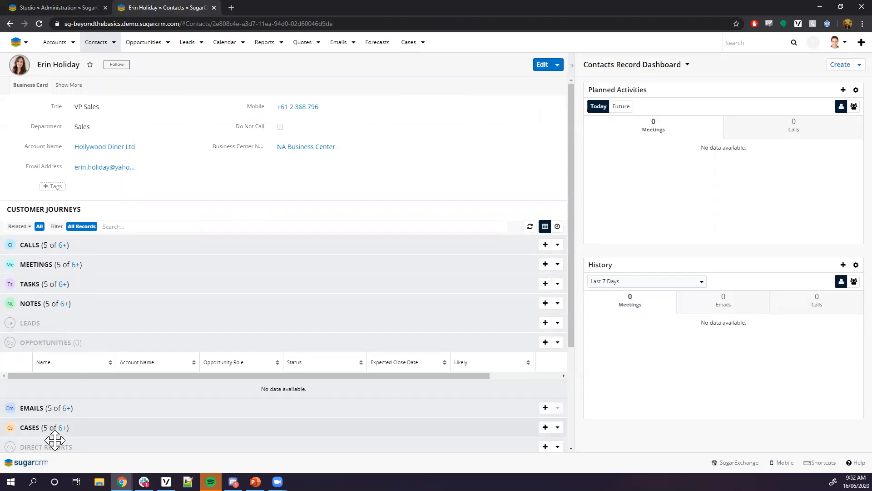
left_click_drag(98, 331, 149, 336)
left_click_drag(142, 251, 140, 252)
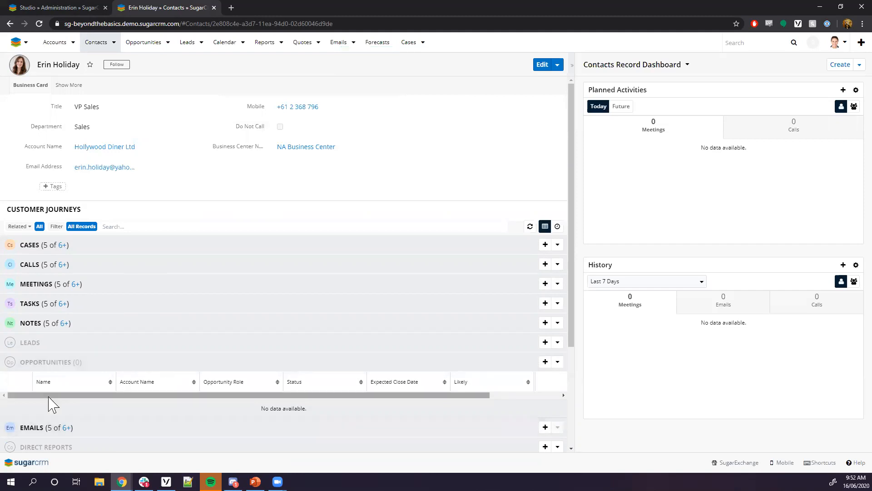
left_click_drag(48, 427, 73, 264)
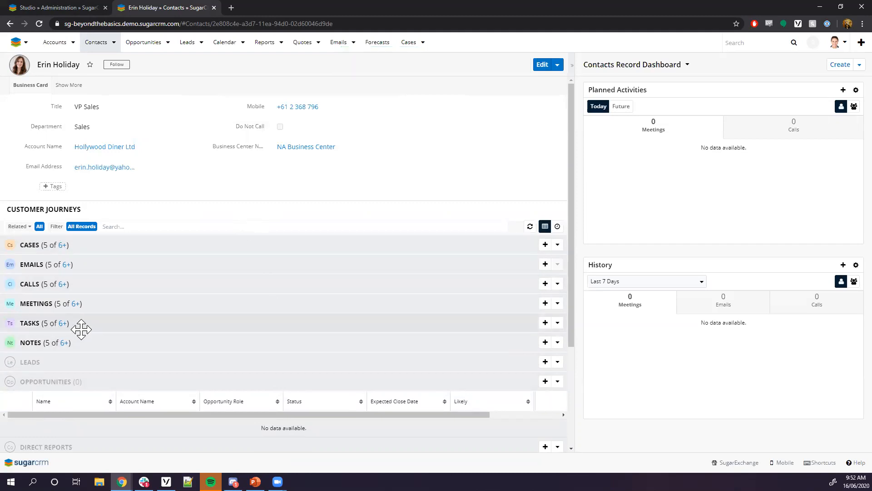
- Open the Contacts List View layout in Studio and display the Contacts list in the other browser tab to compare its columns
left_click(67, 6)
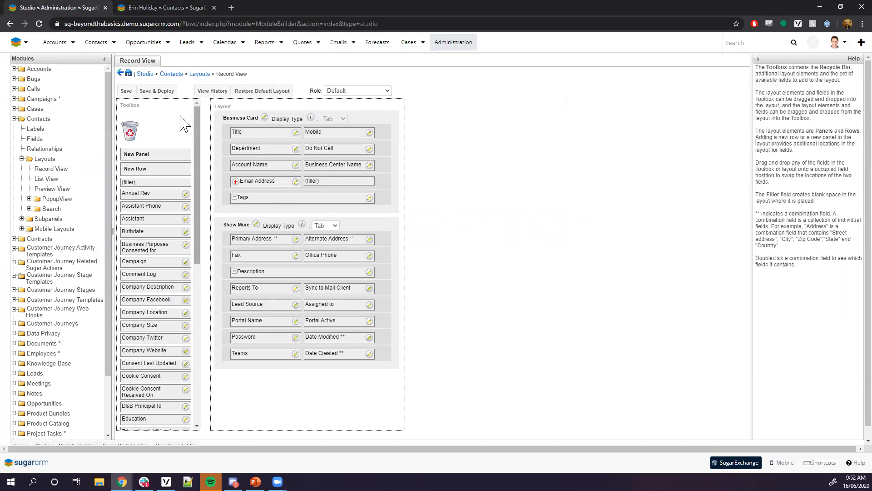
left_click(44, 180)
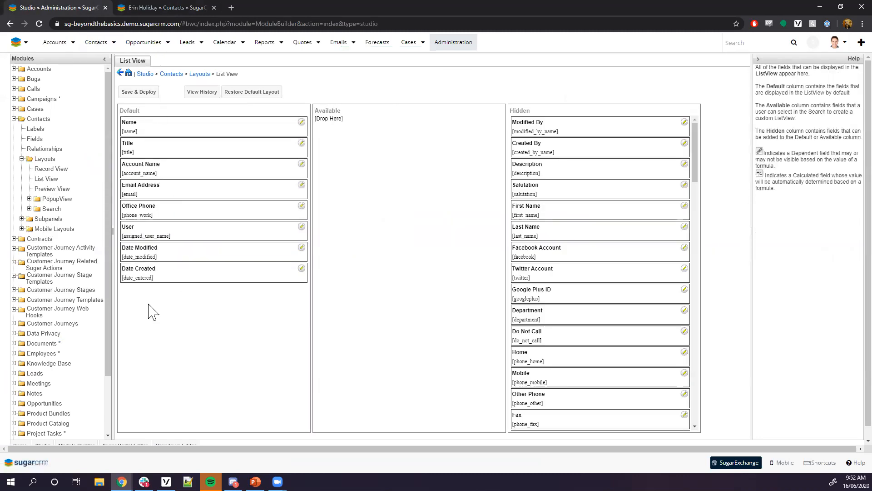
left_click(161, 8)
left_click(95, 45)
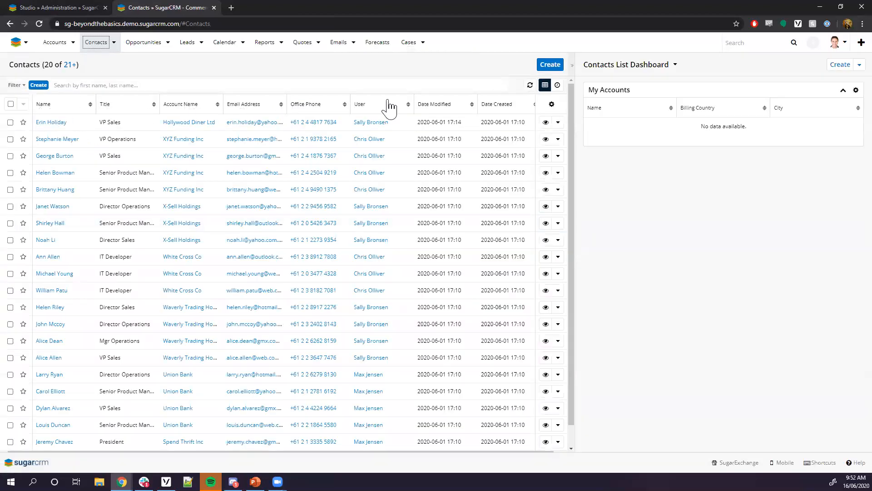
- Back in Studio, move Date Created and Date Modified from the Default to the Available column of the Contacts List View layout
left_click(70, 7)
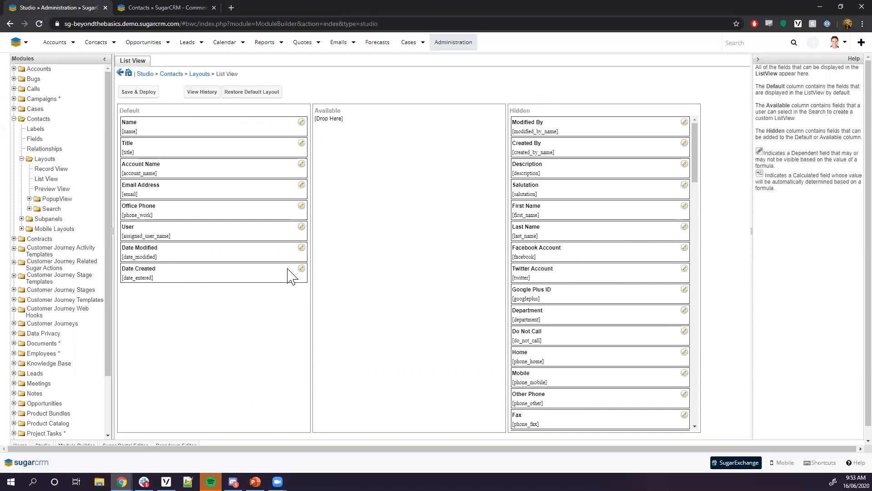
left_click_drag(163, 253, 341, 130)
left_click_drag(132, 253, 339, 146)
- Move the hidden fields Company Location, Industry and Industry Tags to the Available column, then save and deploy the list layout
left_click_drag(693, 140, 732, 441)
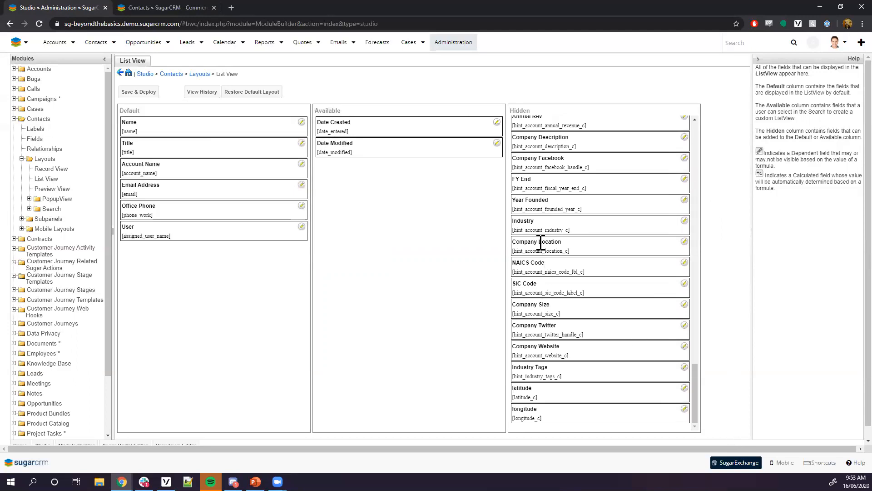
left_click_drag(541, 243, 361, 146)
left_click_drag(532, 248, 367, 146)
left_click_drag(525, 377, 363, 165)
left_click(142, 92)
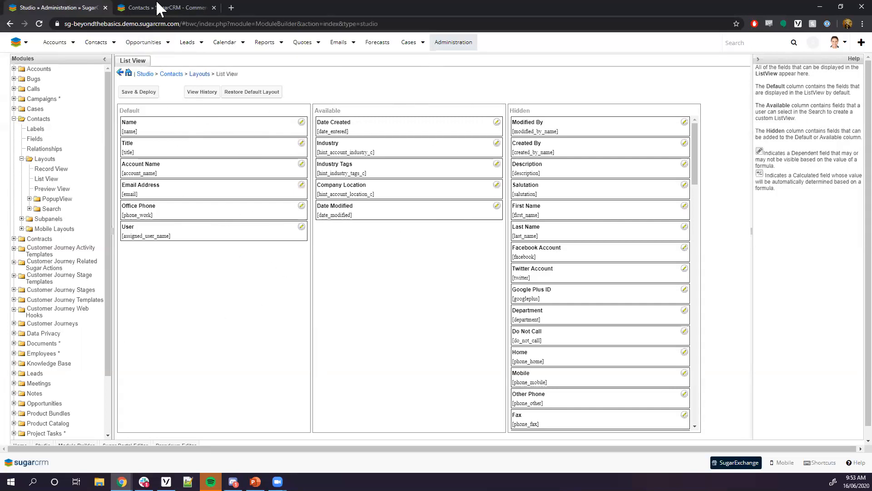
- Reload the Contacts list and add the Industry, Company Location and Date Modified columns to it
left_click(128, 13)
left_click(39, 24)
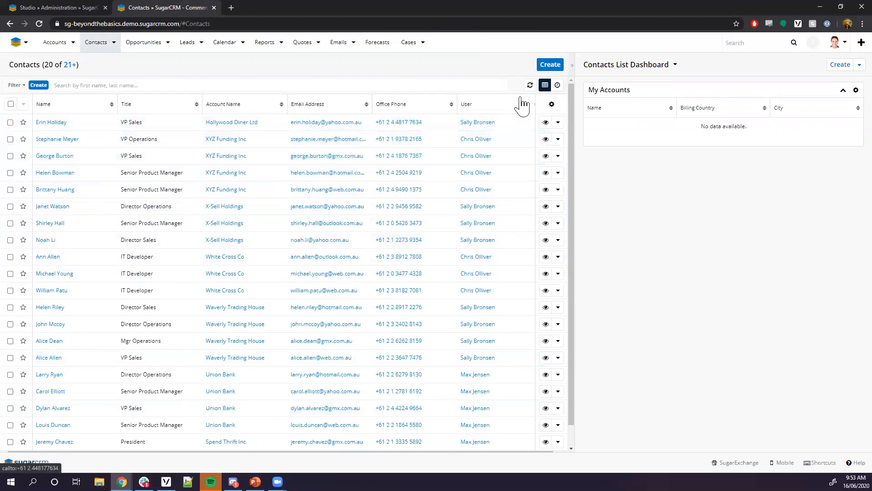
left_click(560, 106)
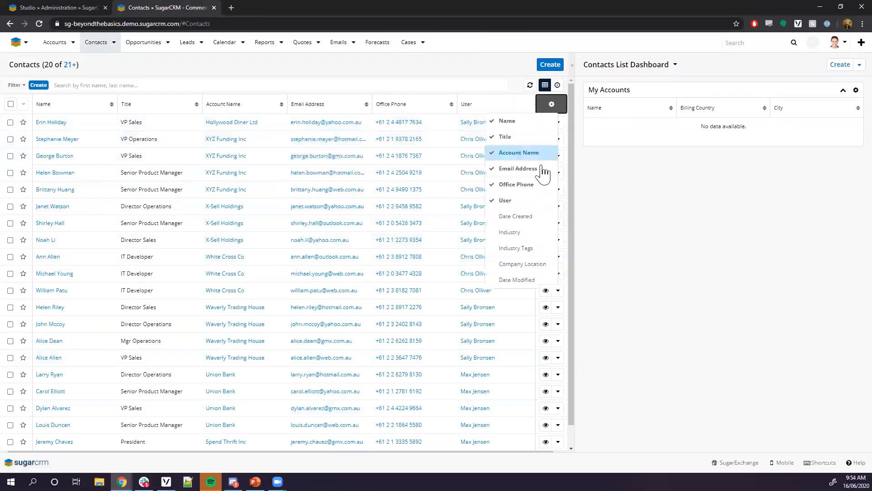
left_click(526, 233)
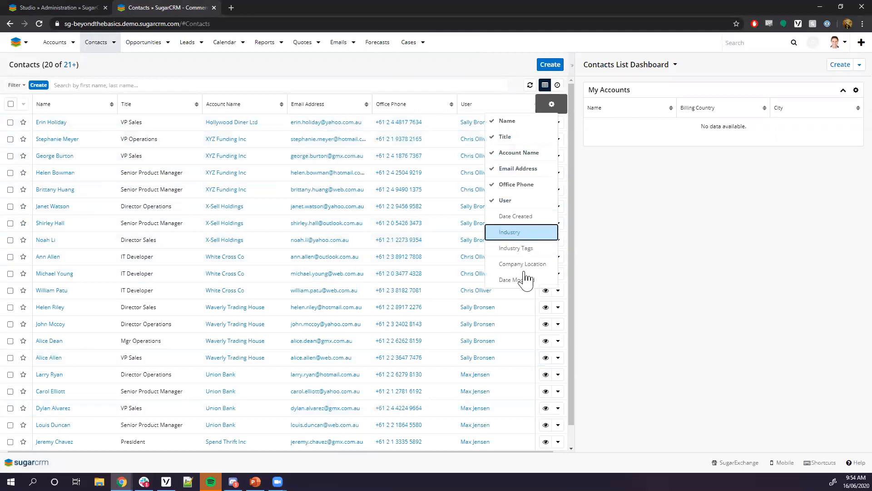
left_click(522, 270)
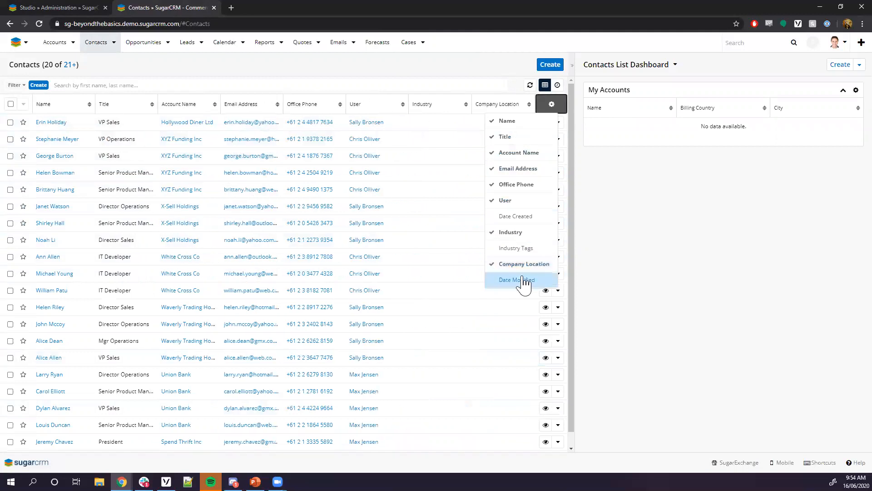
left_click(522, 279)
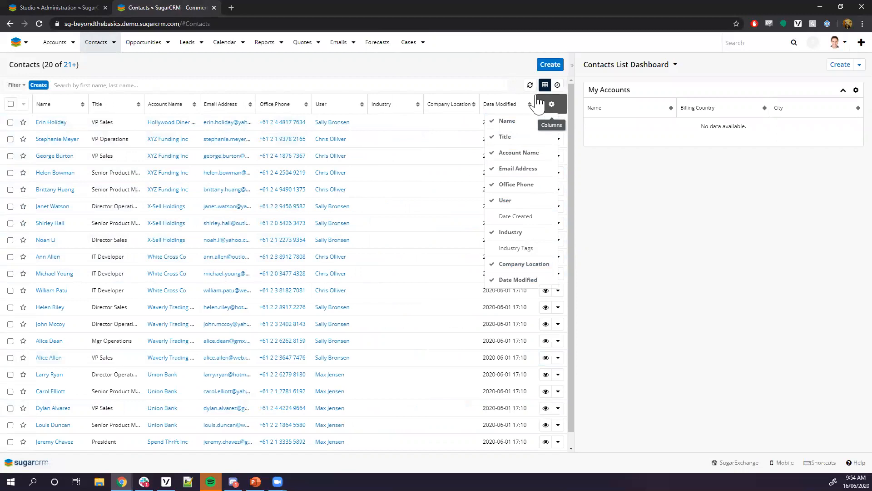
left_click(539, 100)
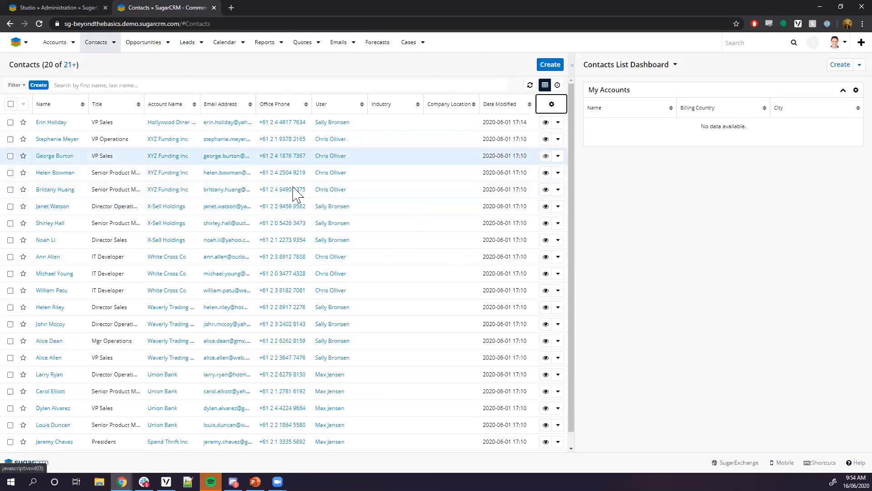
- Start a new filter on the Contacts list and examine the fields offered for filtering
left_click(58, 8)
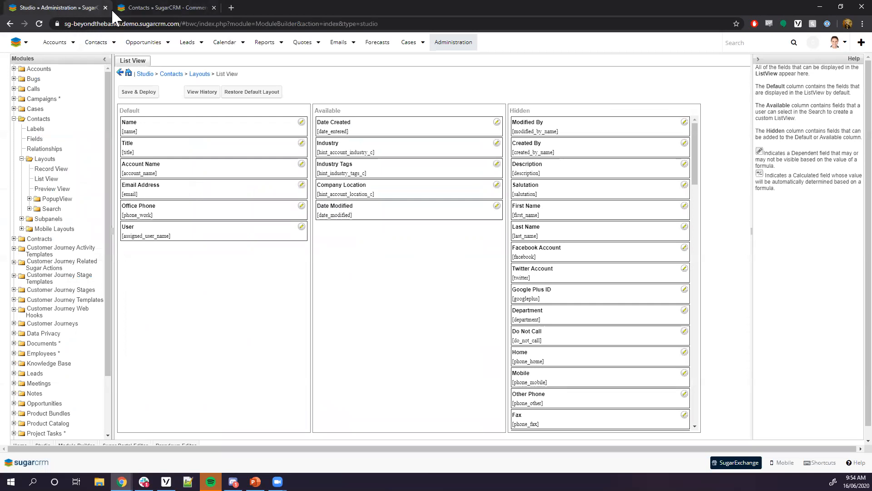
left_click(154, 8)
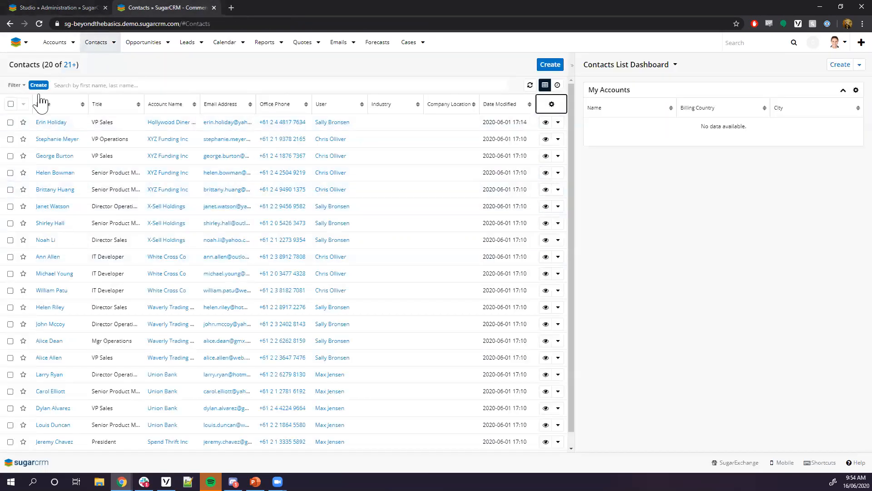
left_click(70, 85)
left_click(36, 87)
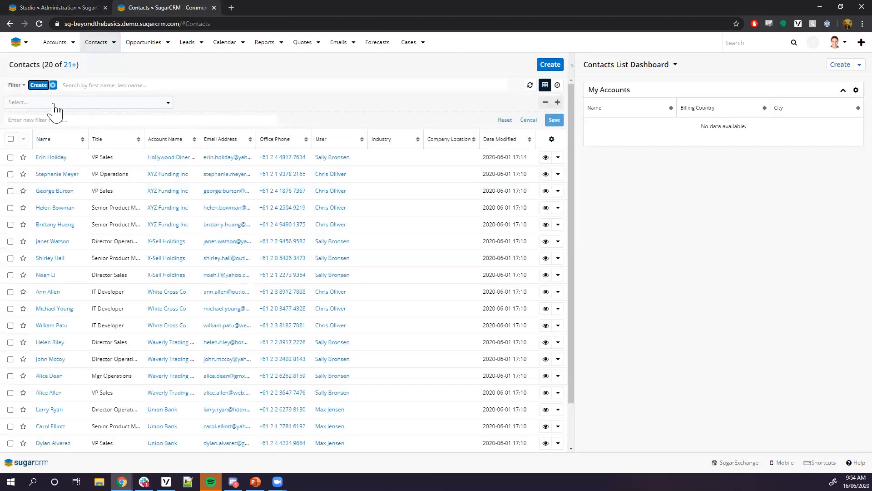
left_click(166, 105)
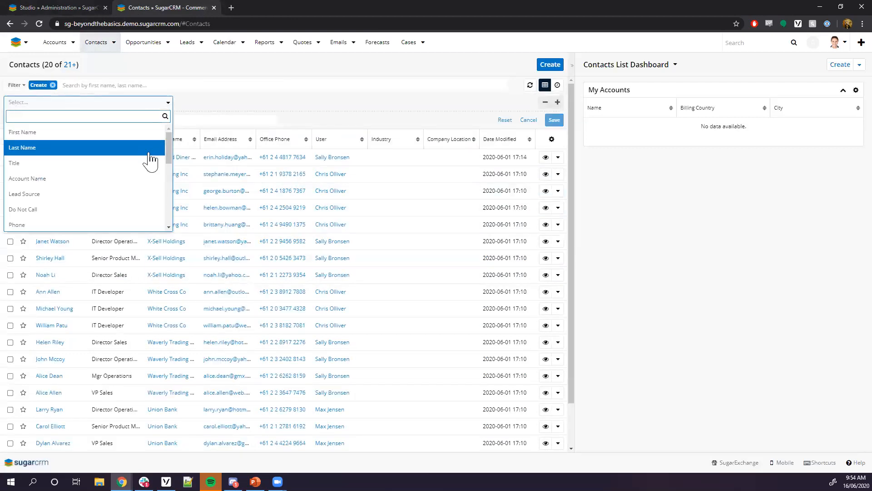
mouse_move(168, 147)
left_mouse_down()
mouse_move(165, 240)
mouse_move(175, 132)
left_mouse_up()
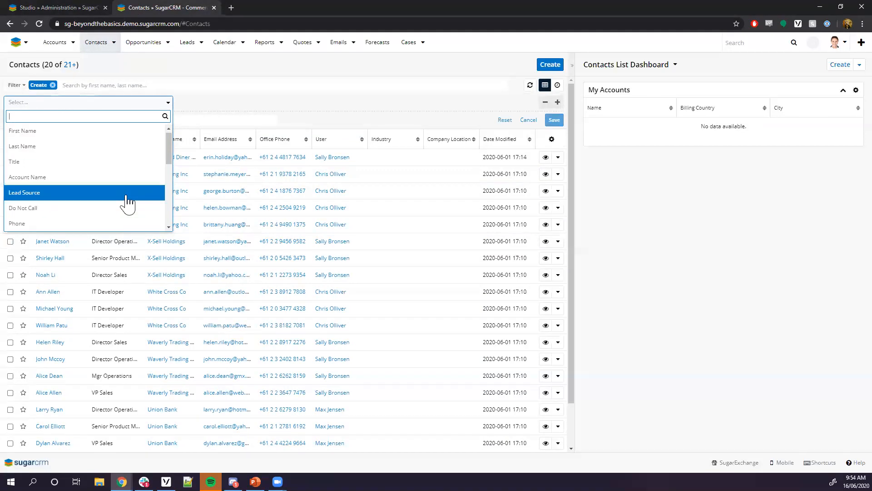
- Return to Studio and open the Search layout of the Contacts module
left_click(50, 7)
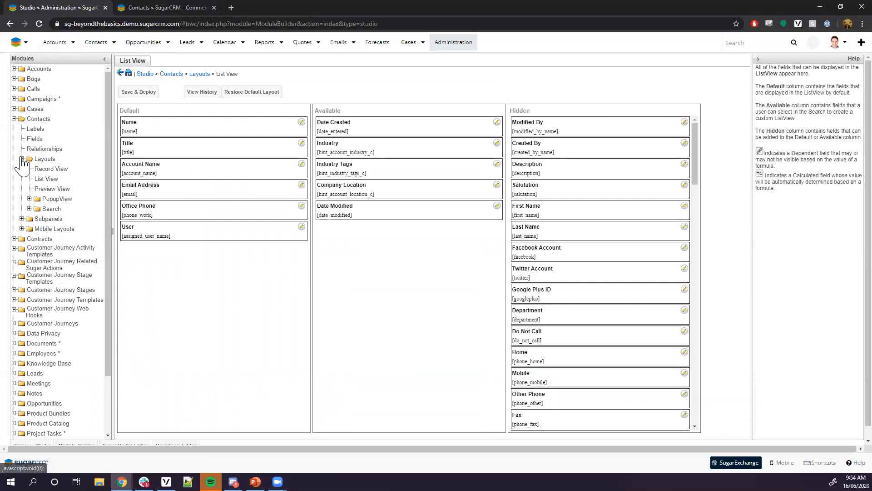
left_click(29, 209)
left_click(54, 219)
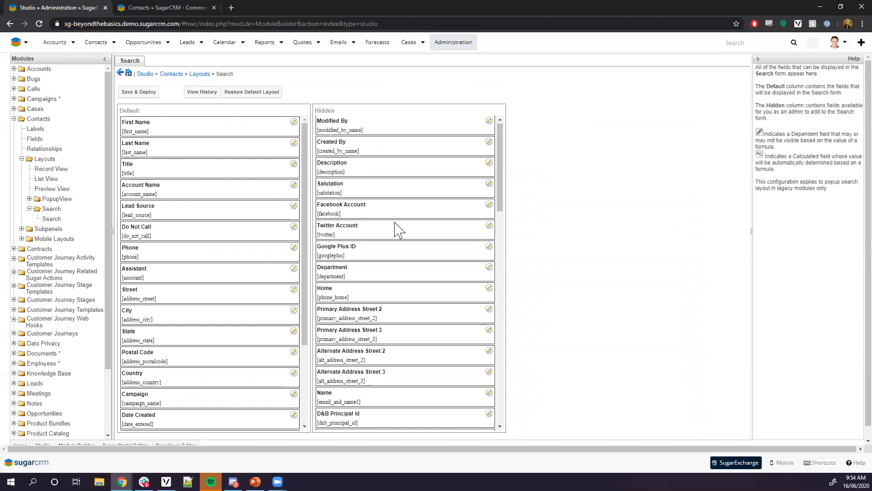
- Move Industry Tags from the Hidden fields to the Default search fields directly below Title, then save and deploy the layout
scroll(394, 230, "down", 6)
scroll(366, 234, "down", 10)
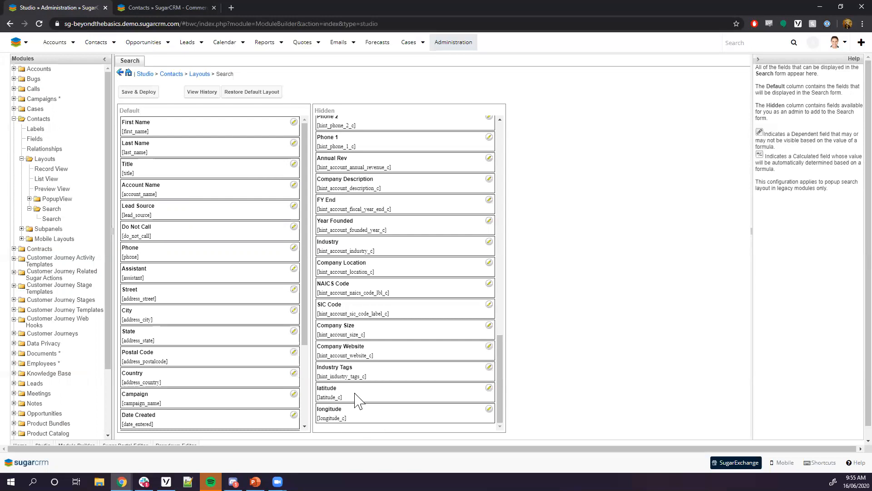
left_click_drag(334, 371, 196, 226)
left_click_drag(168, 186, 171, 194)
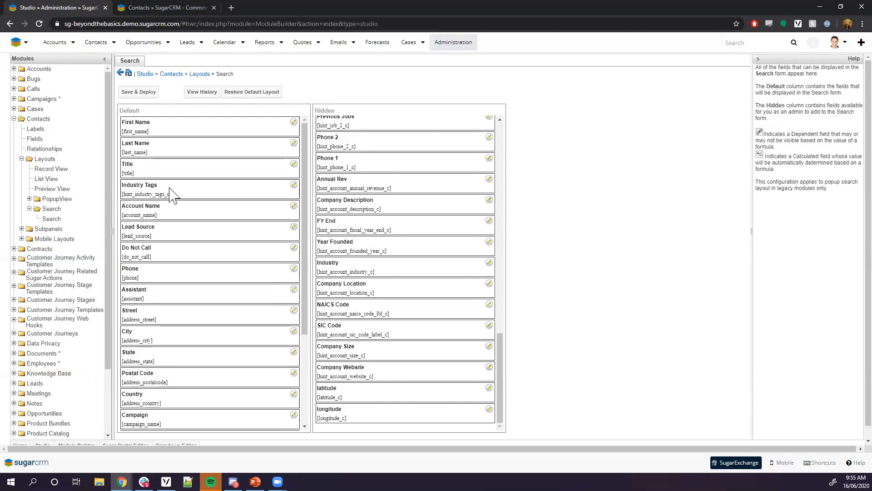
scroll(308, 251, "down", 2)
scroll(307, 246, "down", 2)
scroll(307, 246, "up", 5)
left_click(137, 93)
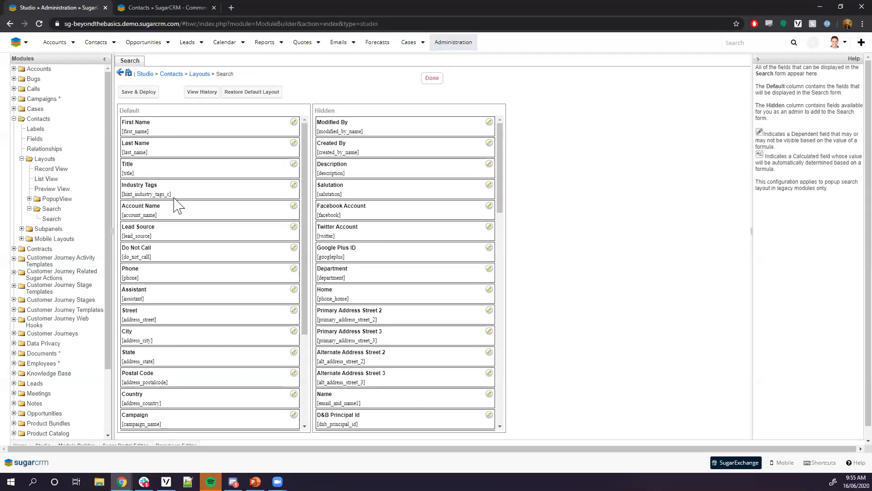
- Reload the Contacts list, check the new filter's field choices for Industry Tags, and return to the Search layout in Studio
left_click(148, 8)
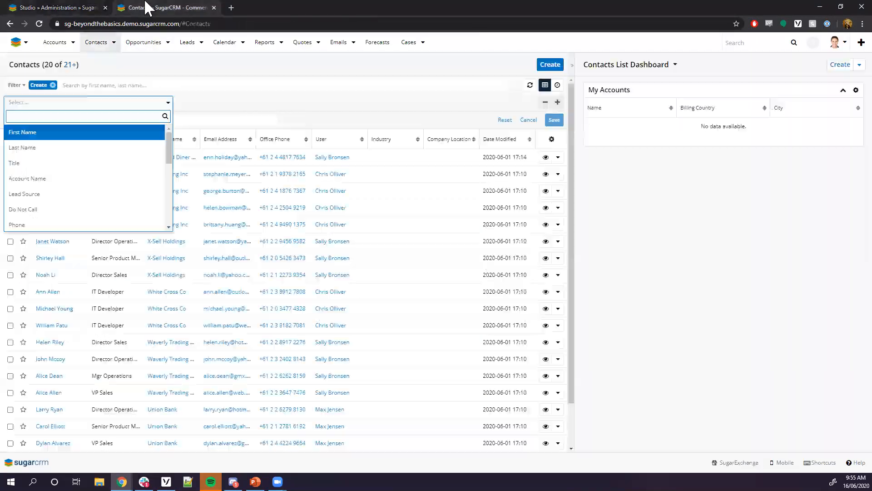
left_click(39, 24)
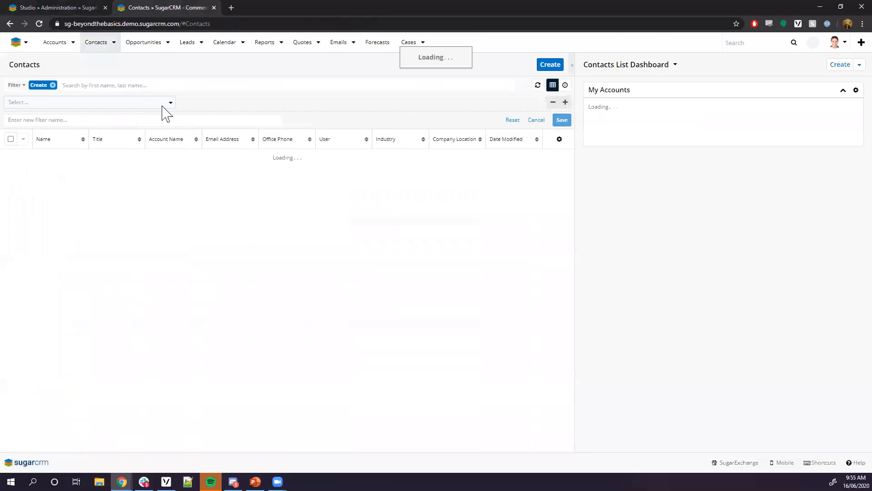
left_click(162, 103)
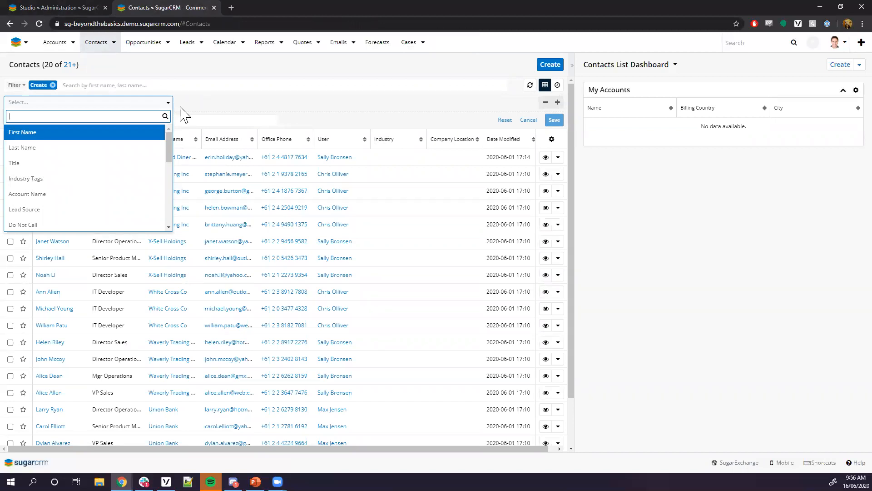
left_click(94, 8)
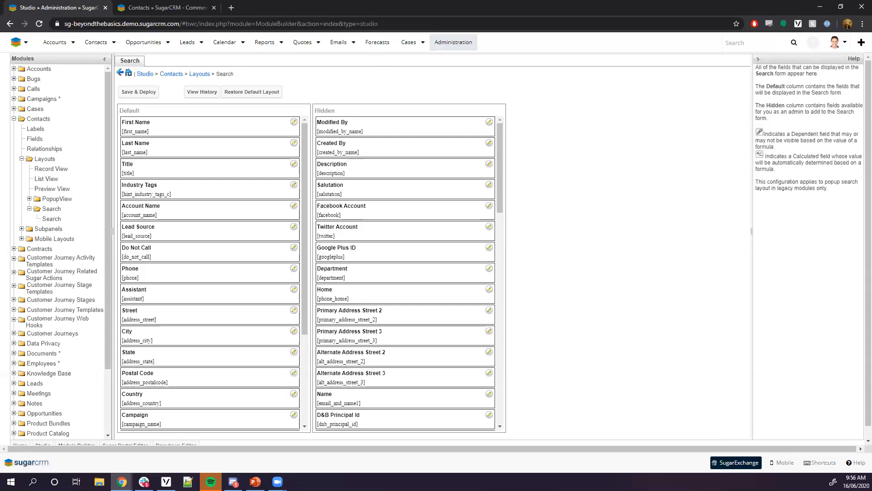
key("alt+Tab")
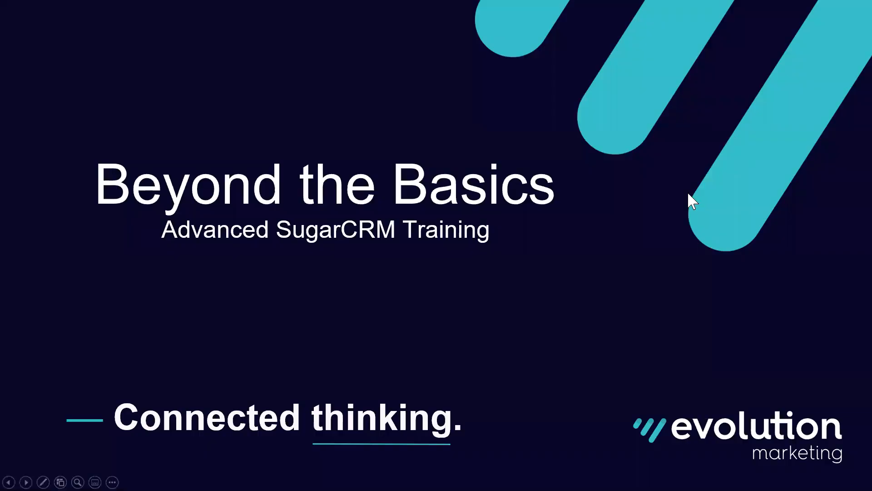
left_click(688, 192)
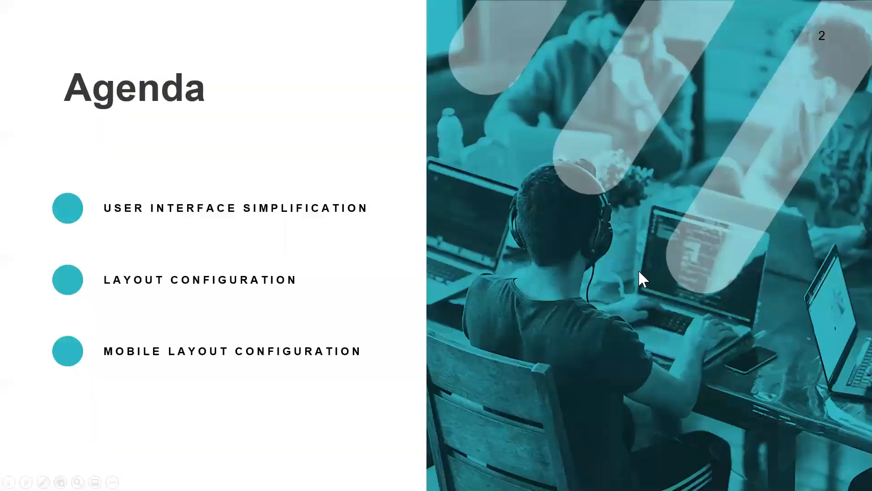
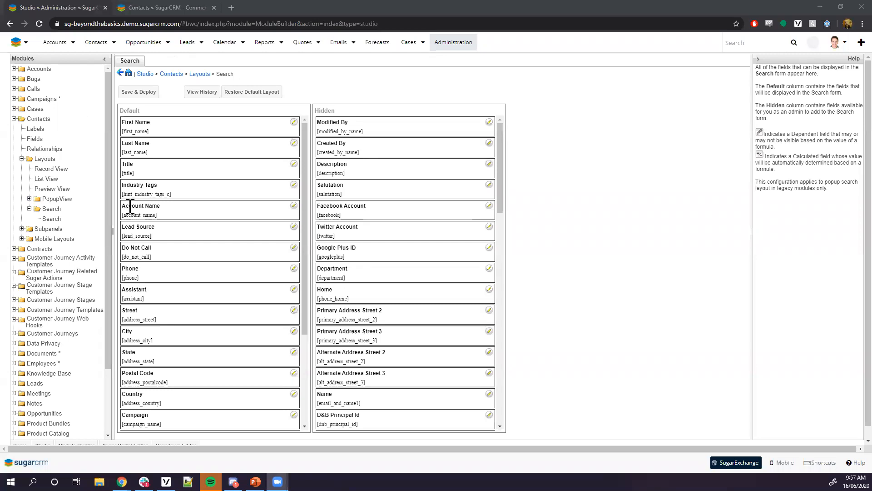
- Return to the Administration page and open the Mobile module settings
left_click(468, 41)
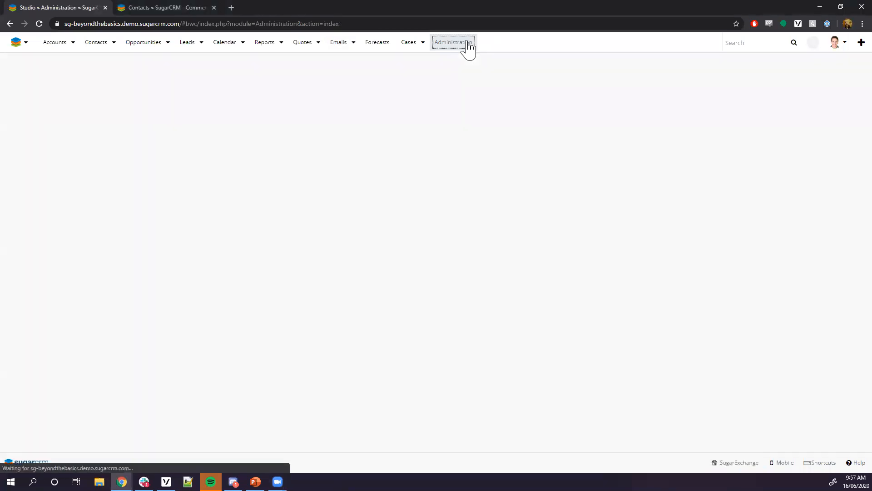
scroll(195, 171, "down", 2)
scroll(195, 170, "down", 6)
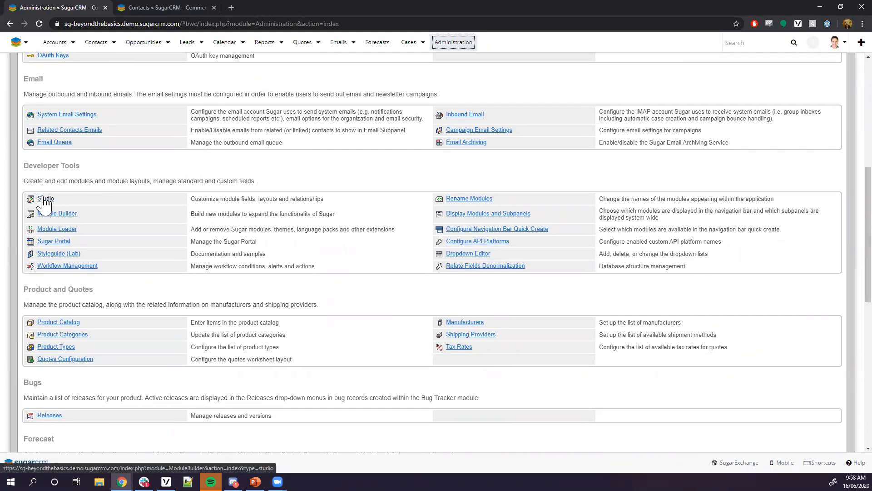
scroll(97, 204, "up", 1)
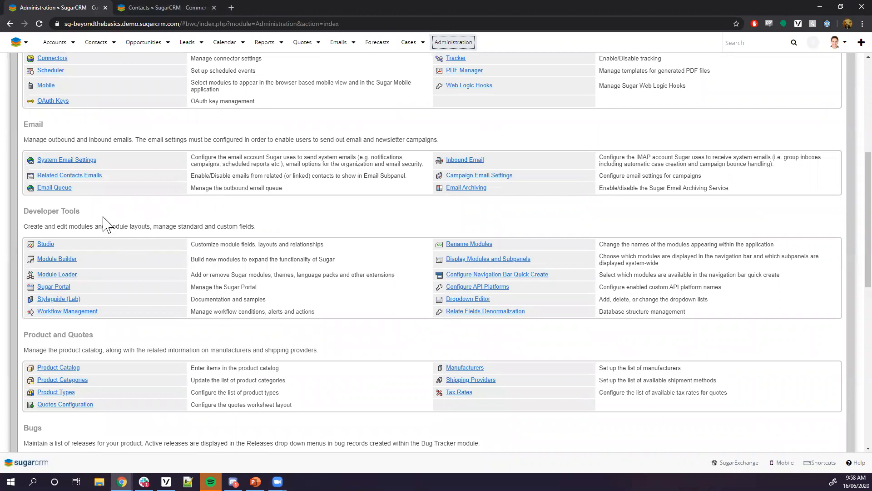
scroll(103, 223, "up", 2)
scroll(103, 223, "up", 1)
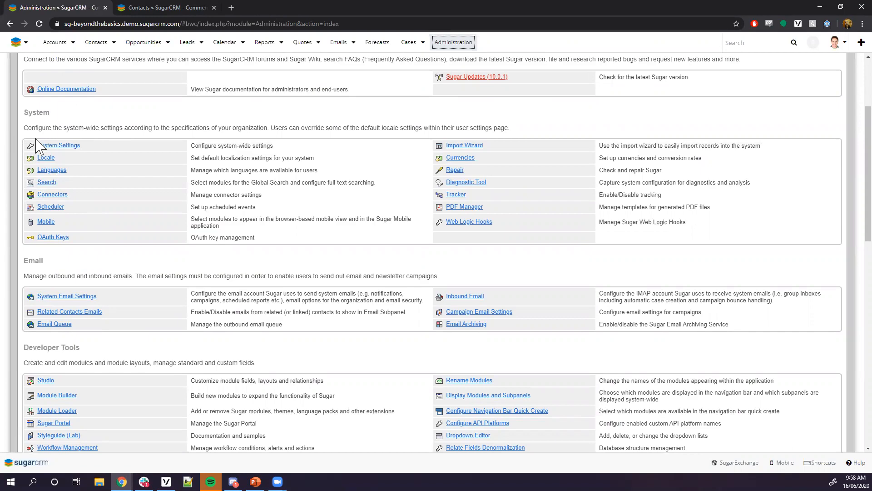
left_click(48, 223)
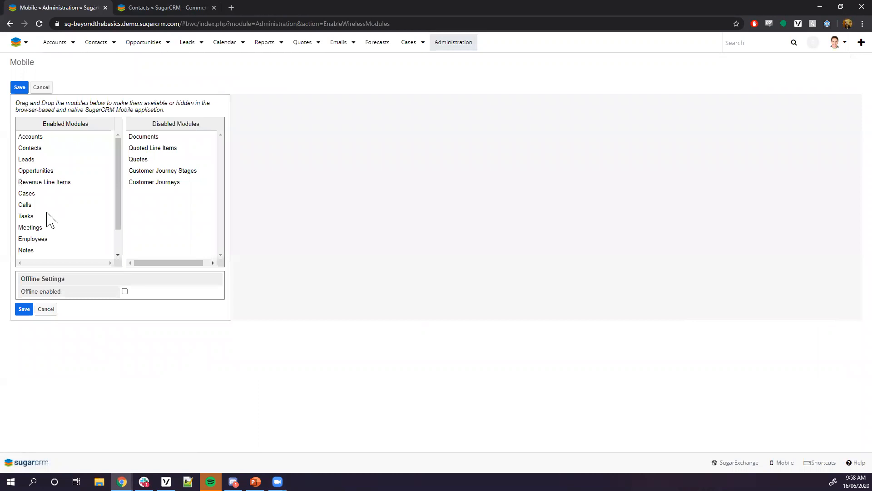
- Move Revenue Line Items and Employees from the enabled to the disabled mobile modules and save the settings
mouse_move(117, 169)
left_mouse_down()
mouse_move(107, 220)
mouse_move(117, 168)
mouse_move(117, 185)
left_mouse_up()
left_click_drag(43, 155, 145, 162)
mouse_move(33, 236)
left_mouse_down()
mouse_move(98, 238)
mouse_move(25, 238)
mouse_move(32, 243)
left_mouse_up()
scroll(44, 196, "down", 1)
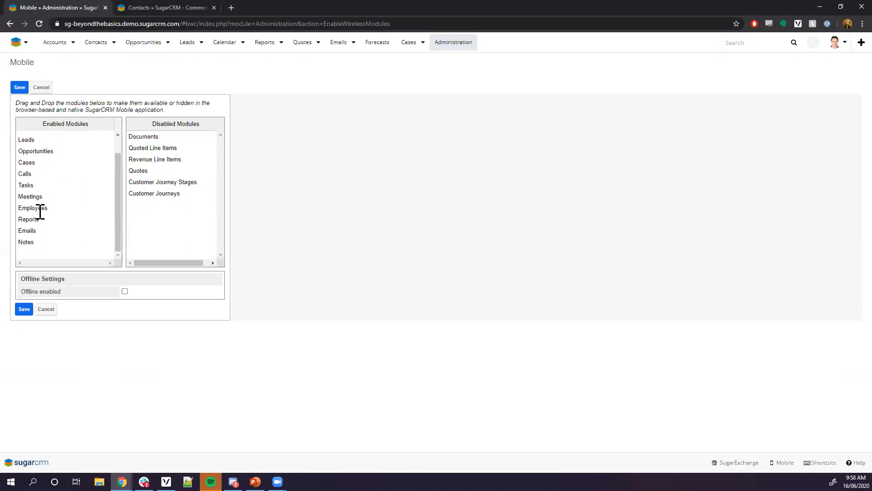
left_click_drag(31, 207, 144, 211)
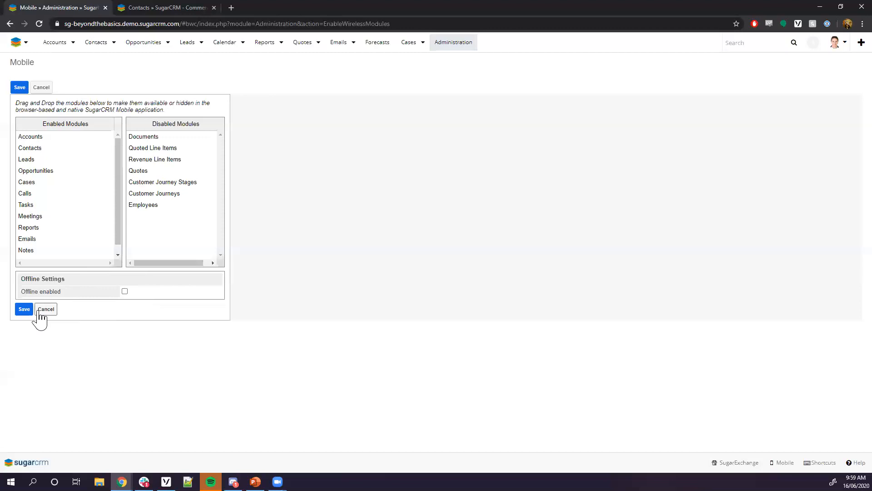
left_click(19, 89)
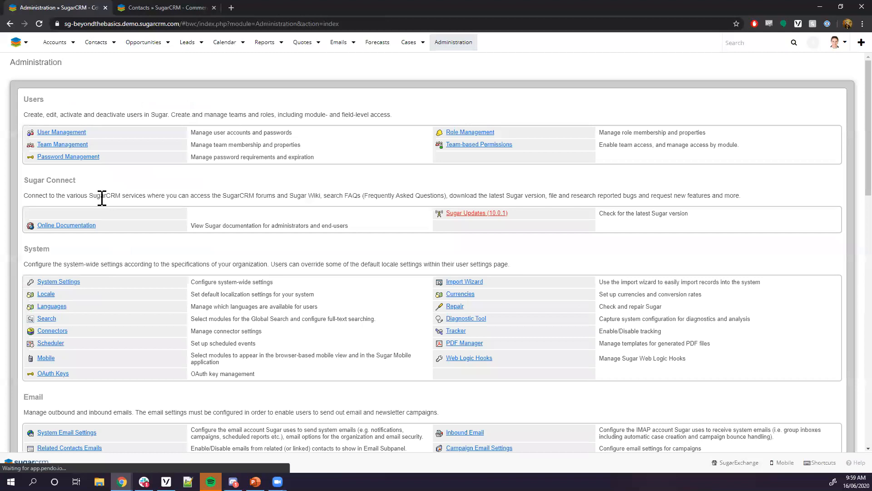
- Open Studio from the Developer Tools section of the Administration page
scroll(135, 234, "down", 2)
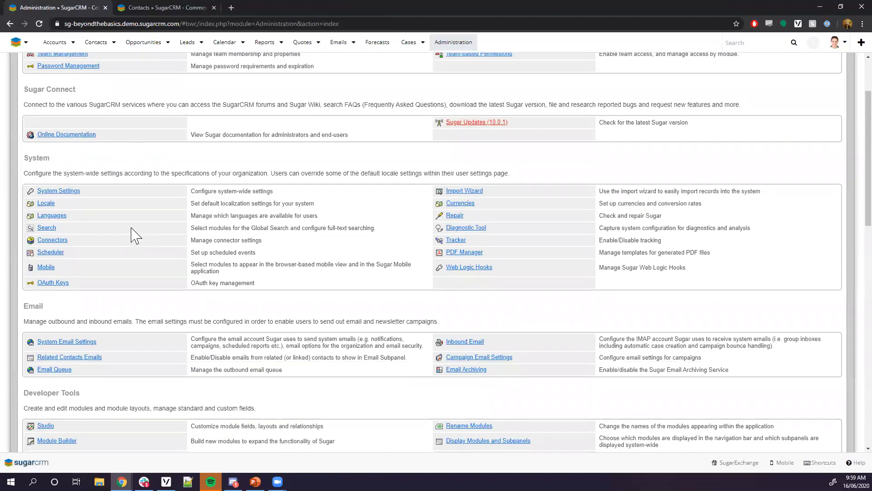
scroll(79, 254, "down", 3)
scroll(79, 254, "down", 1)
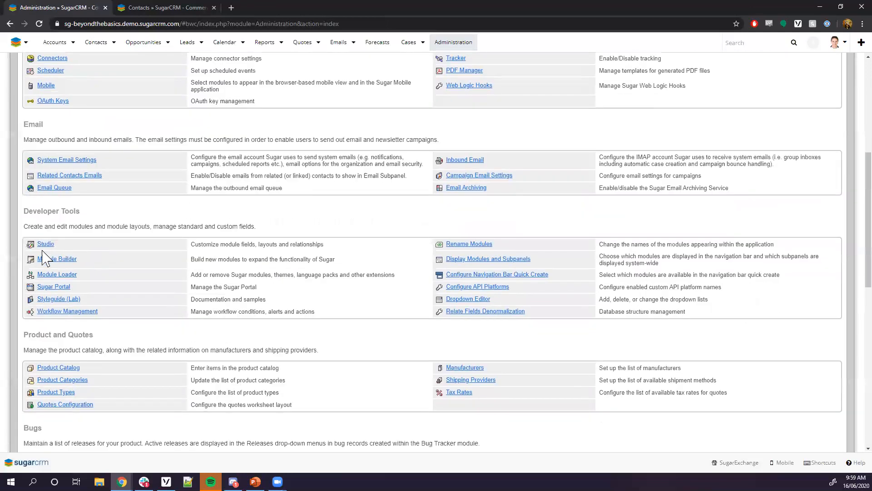
left_click(43, 246)
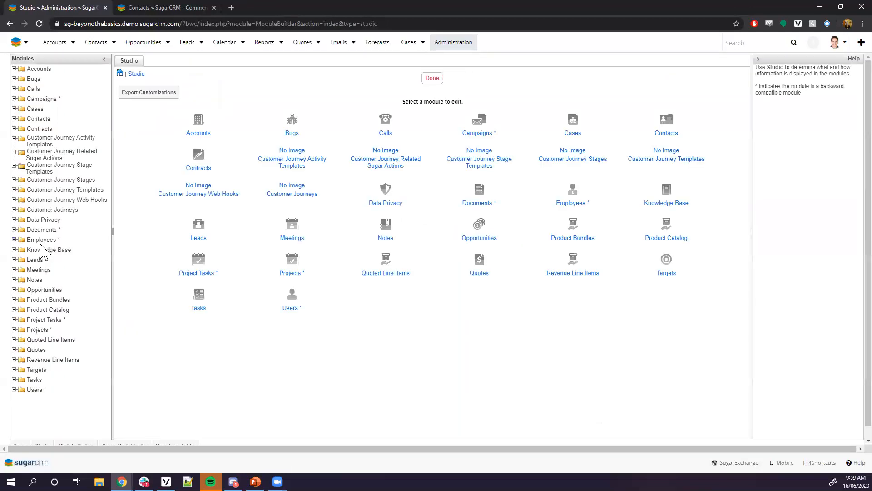
- Expand the Contacts module's Mobile Layouts and open Mobile EditView to review its fields
left_click(14, 119)
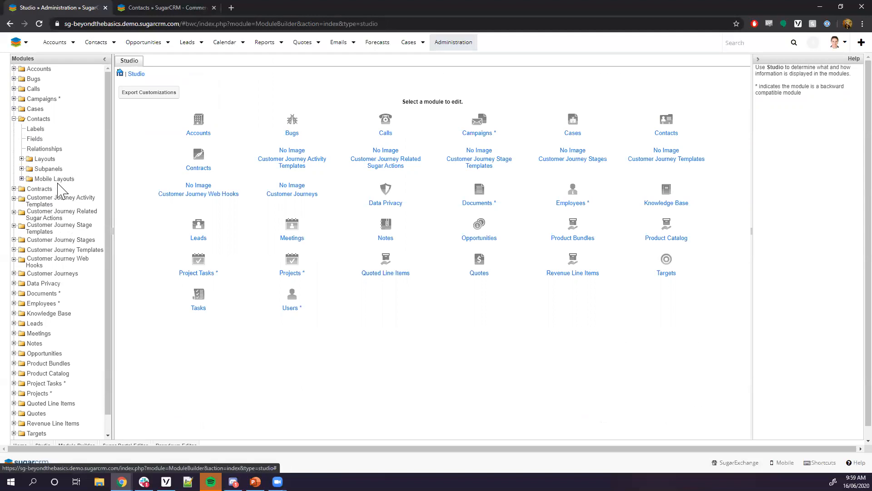
left_click(22, 159)
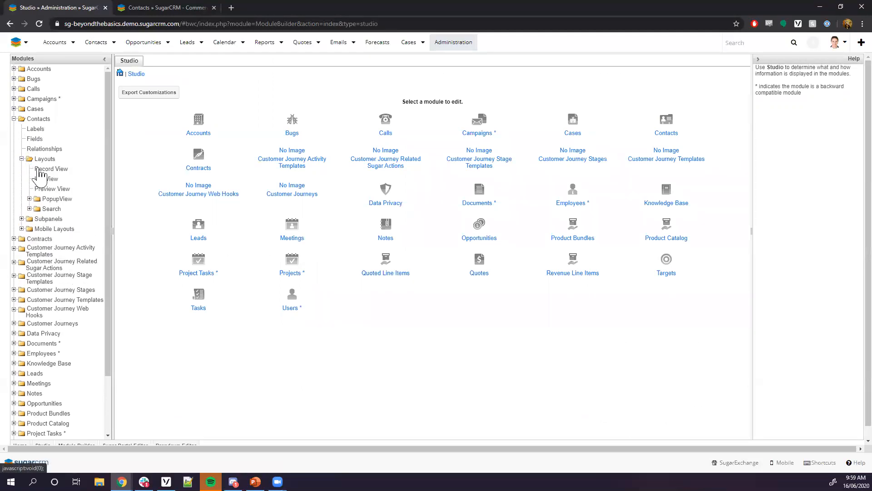
scroll(35, 204, "down", 1)
left_click(21, 183)
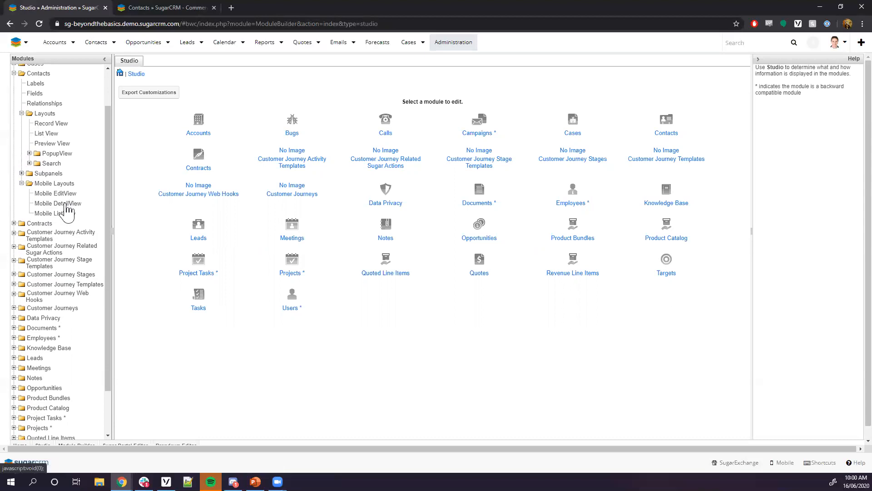
left_click(52, 195)
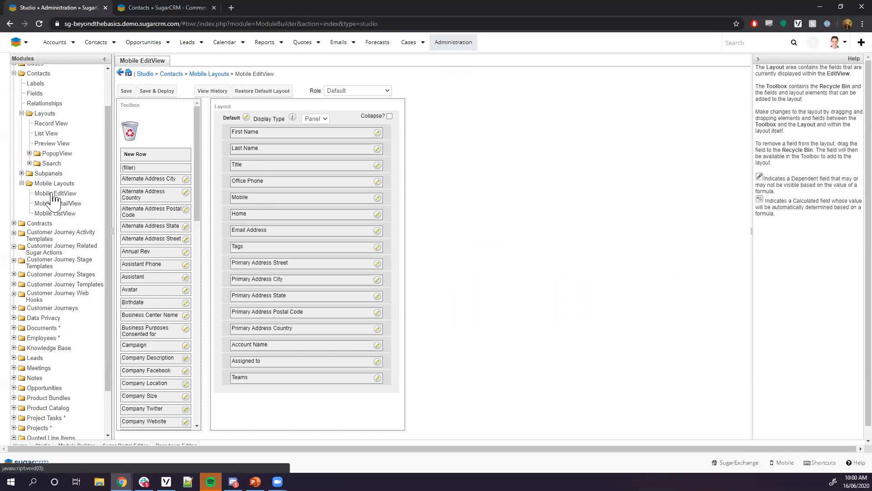
left_click(53, 194)
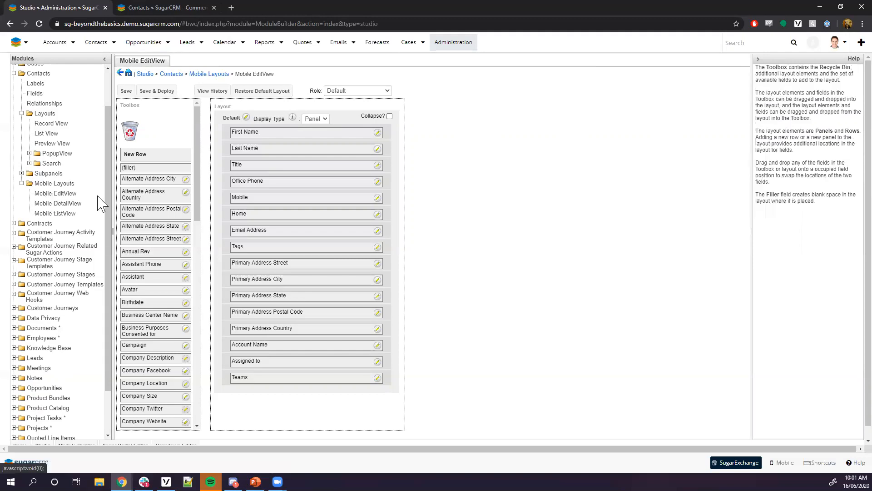
- In the Contacts Mobile DetailView layout, add a new row directly below Office Phone and place the Assistant field in it
left_click(47, 205)
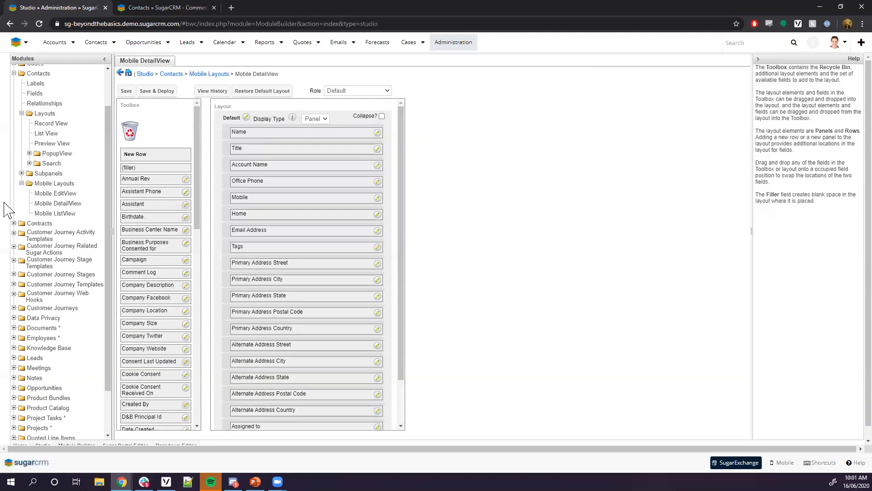
scroll(219, 174, "down", 2)
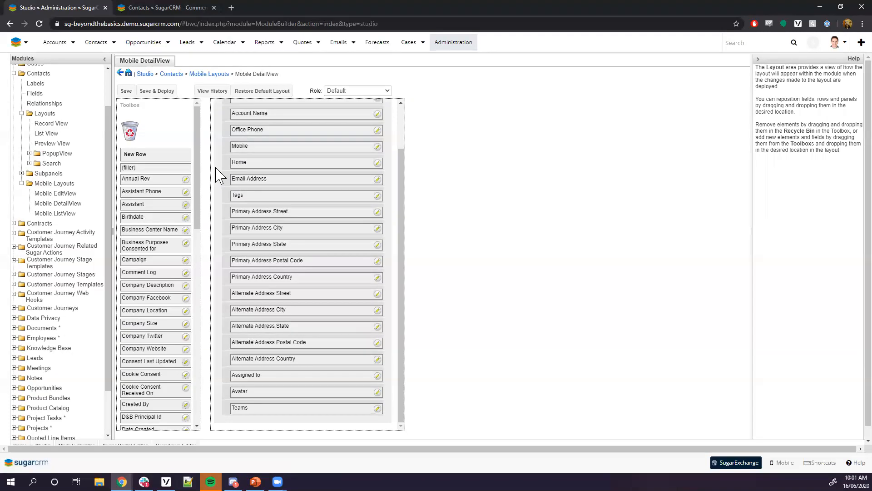
scroll(217, 172, "up", 2)
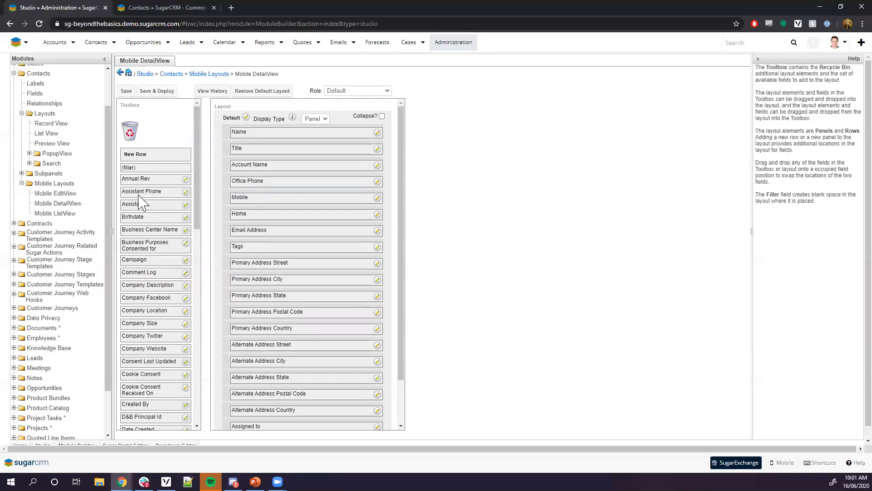
left_click_drag(141, 158, 250, 177)
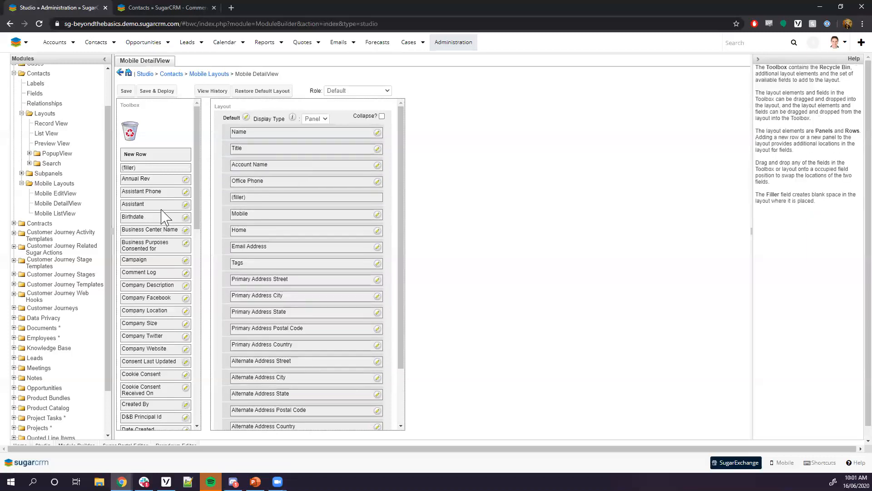
left_click_drag(155, 206, 279, 198)
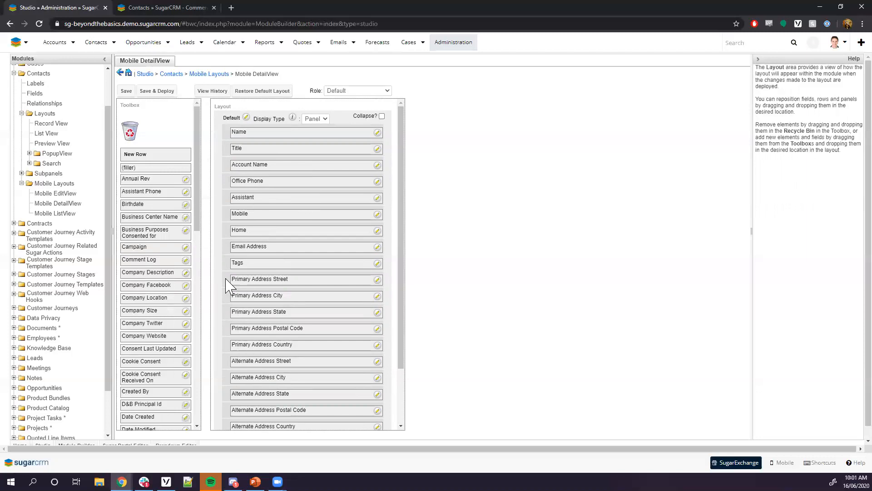
- Move the Primary Address Street, City, State, Postal Code and Country rows directly below Title, then save and deploy the layout
left_click_drag(230, 279, 229, 167)
left_click_drag(230, 295, 230, 180)
left_click_drag(229, 313, 242, 230)
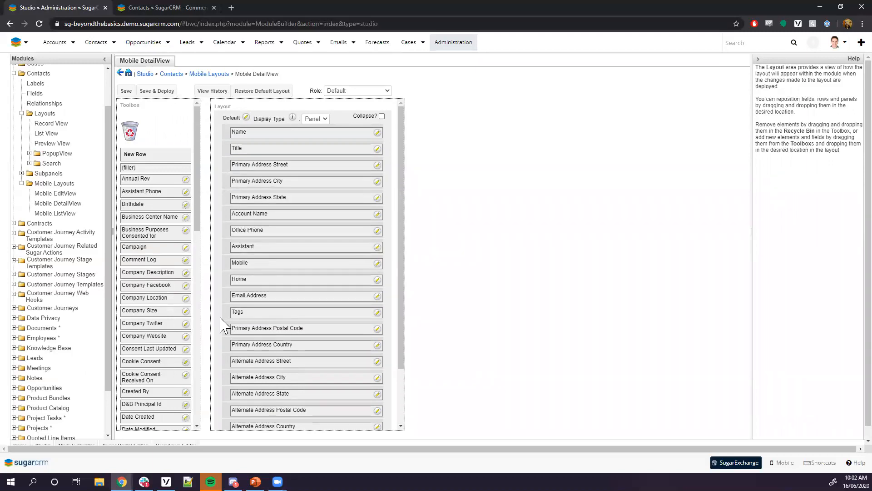
left_click_drag(232, 328, 231, 214)
left_click_drag(233, 345, 240, 231)
left_click(155, 93)
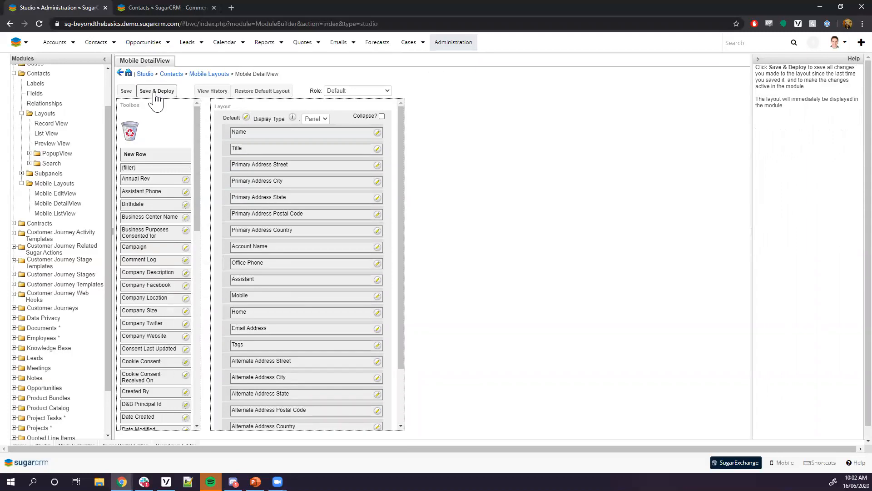
- Open the Mobile ListView layout of the Contacts module
left_click(67, 213)
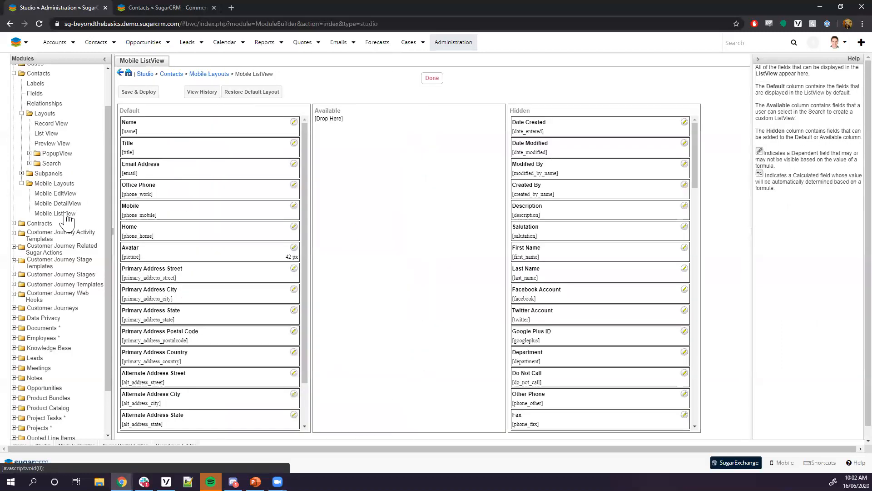